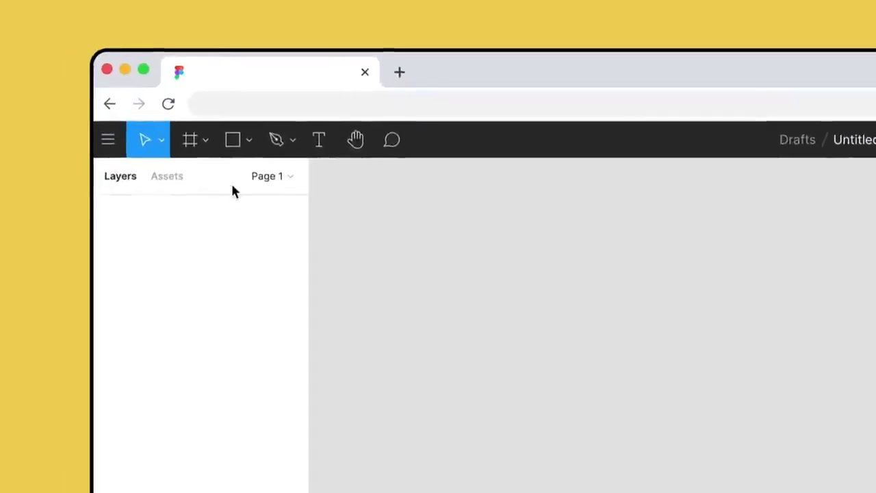
Create a Google Pixel 2 XL phone frame and rename it "home"
click(193, 148)
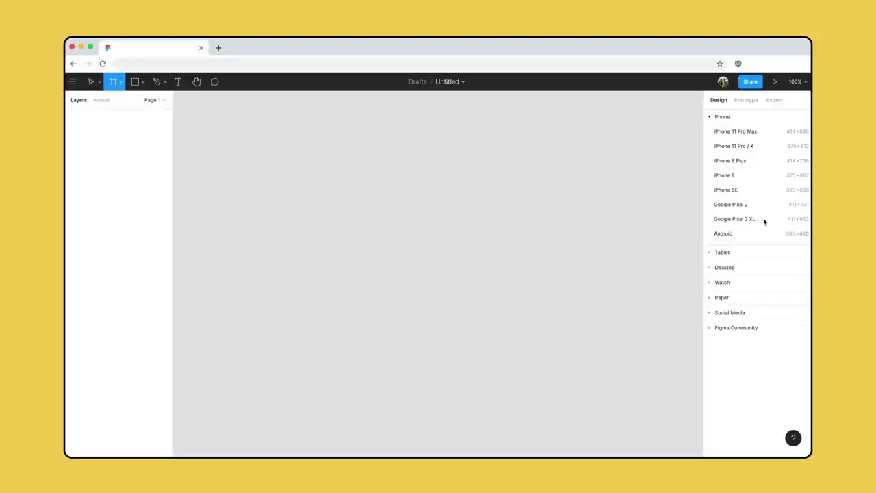
click(764, 221)
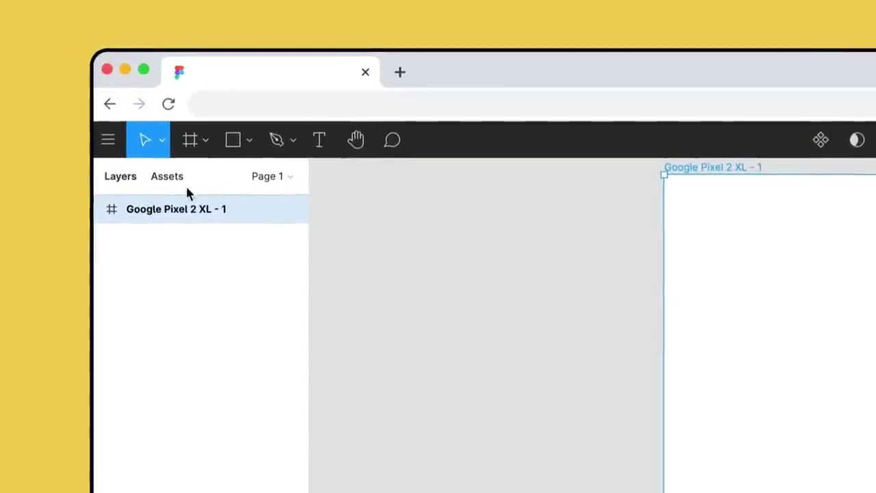
right_click(220, 216)
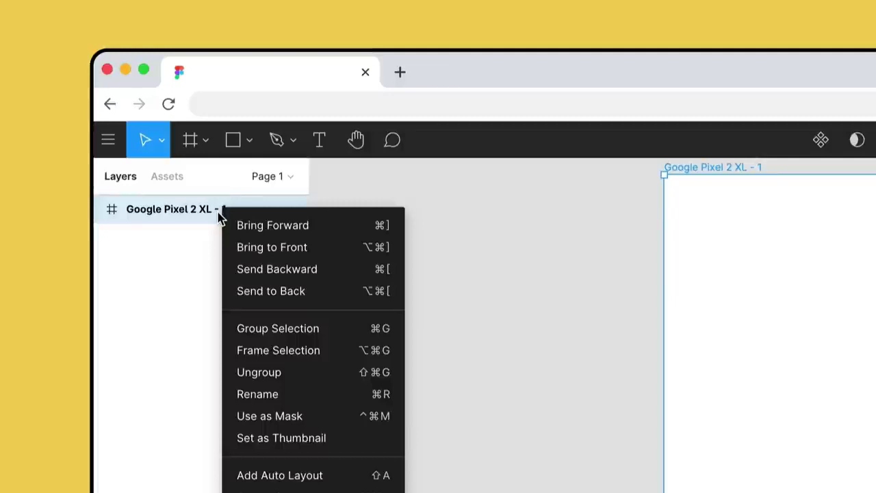
click(319, 395)
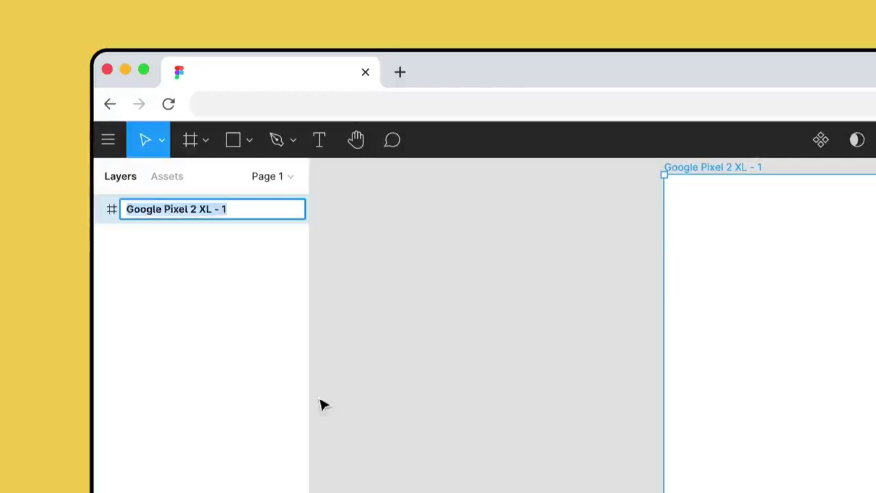
text(home)
key(Return)
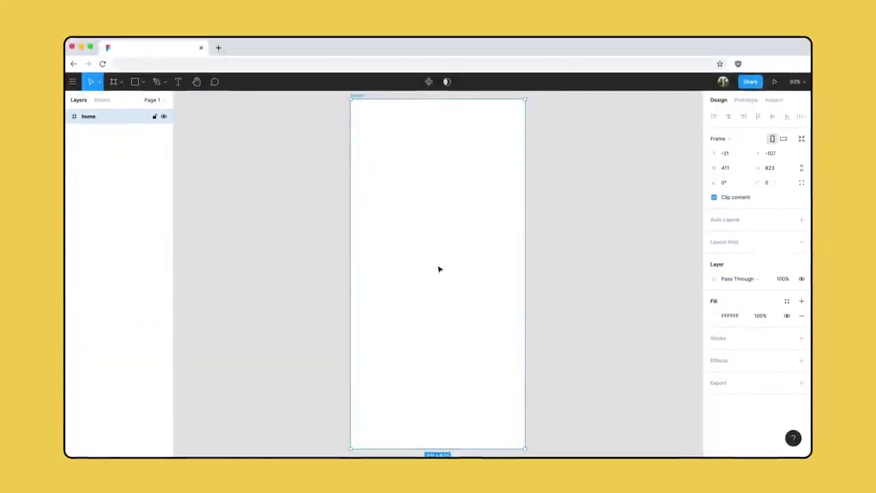
Explore the canvas around the home frame by panning and zooming, and finish by zooming to fit
scroll(439, 269, right, 3)
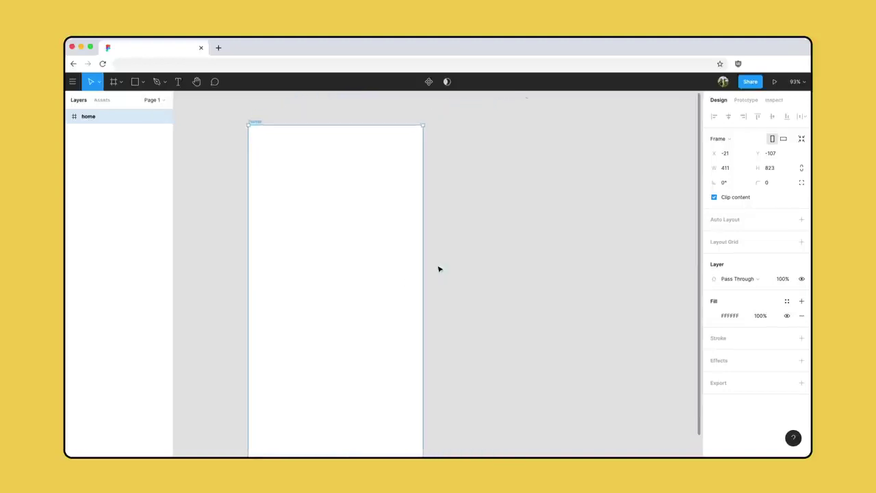
scroll(439, 269, left, 6)
key(space)
drag(437, 265, 310, 249)
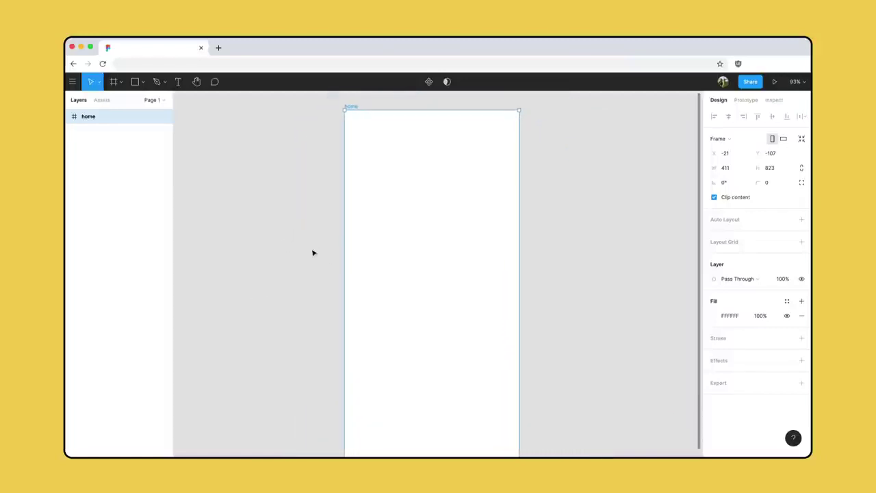
scroll(313, 253, down, 10)
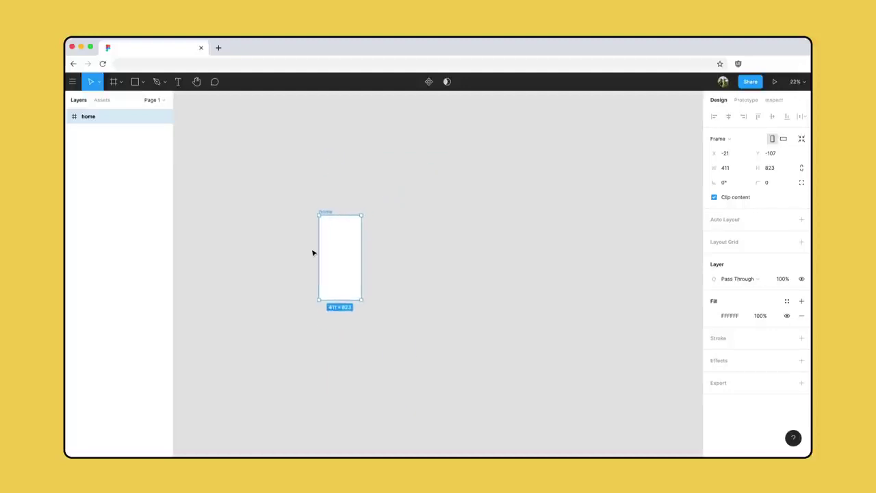
scroll(313, 253, up, 5)
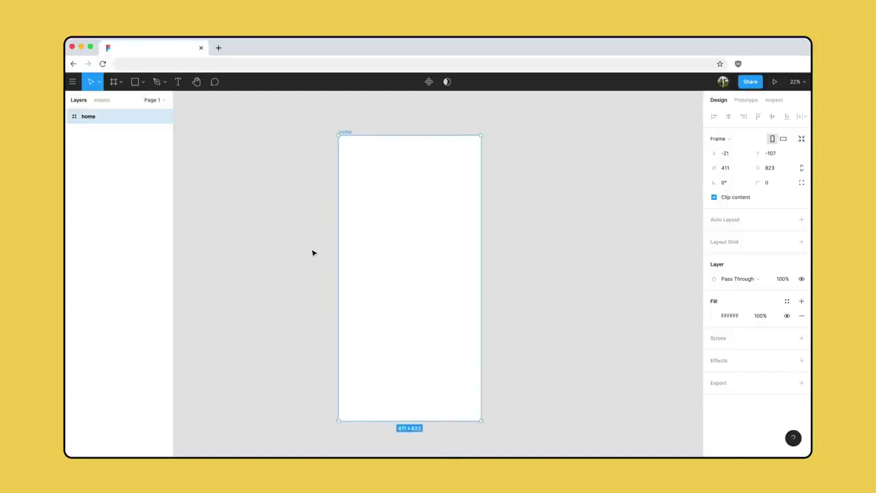
scroll(313, 252, up, 10)
key(super+minus)
key(super+minus)
key(super+minus)
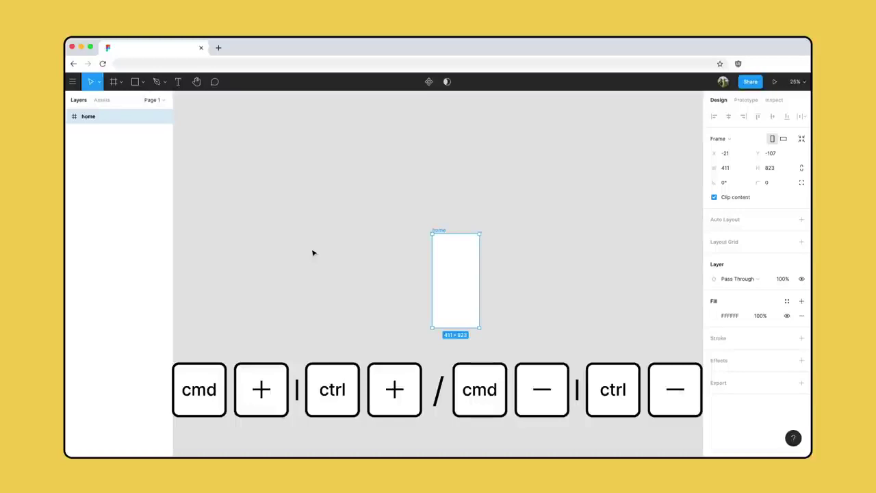
key(super+plus)
key(super+plus)
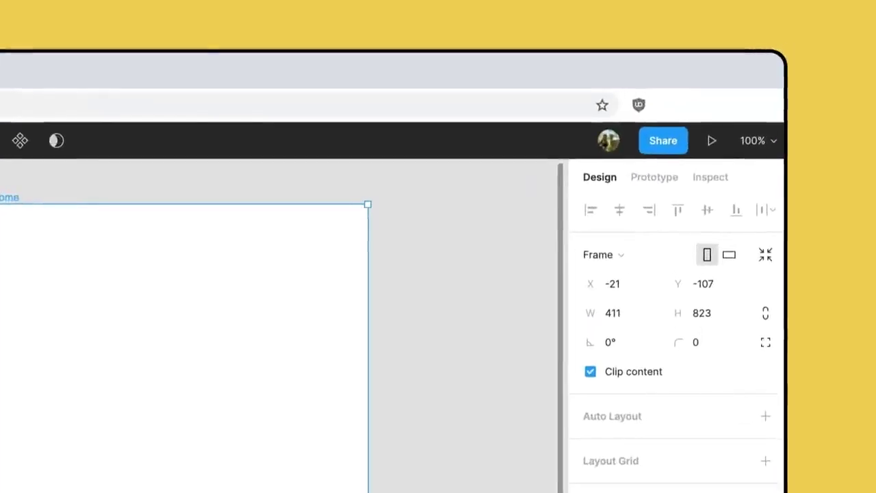
click(764, 149)
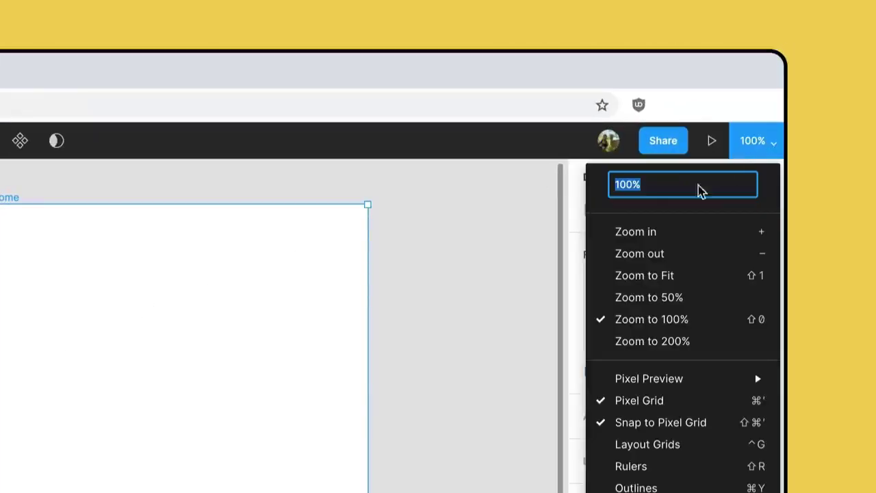
click(703, 277)
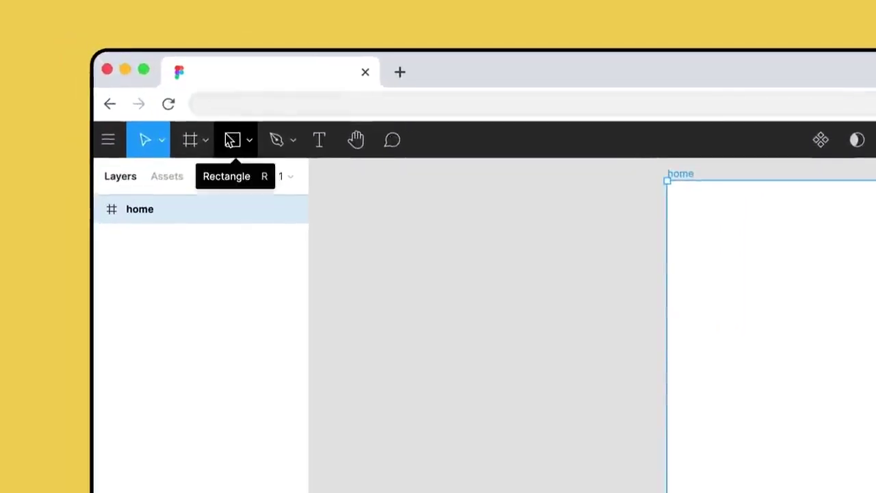
Draw a rectangle in the home frame and set its size to 380 × 300
click(231, 141)
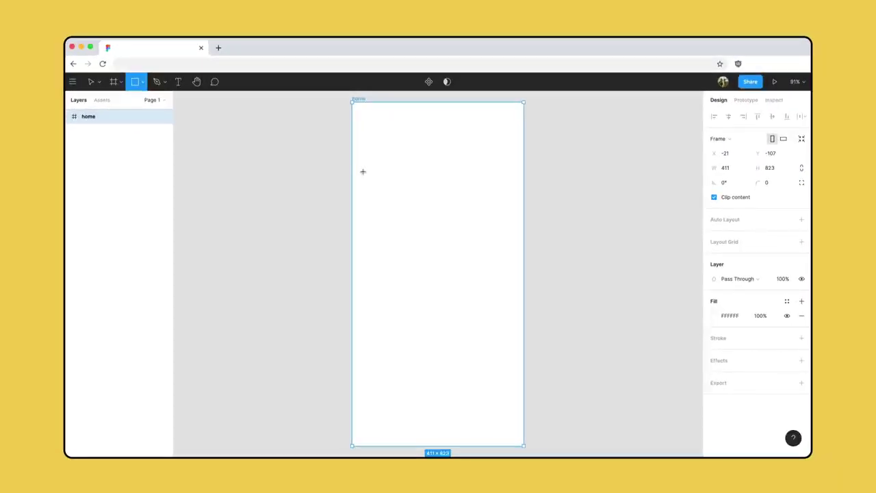
drag(363, 172, 507, 276)
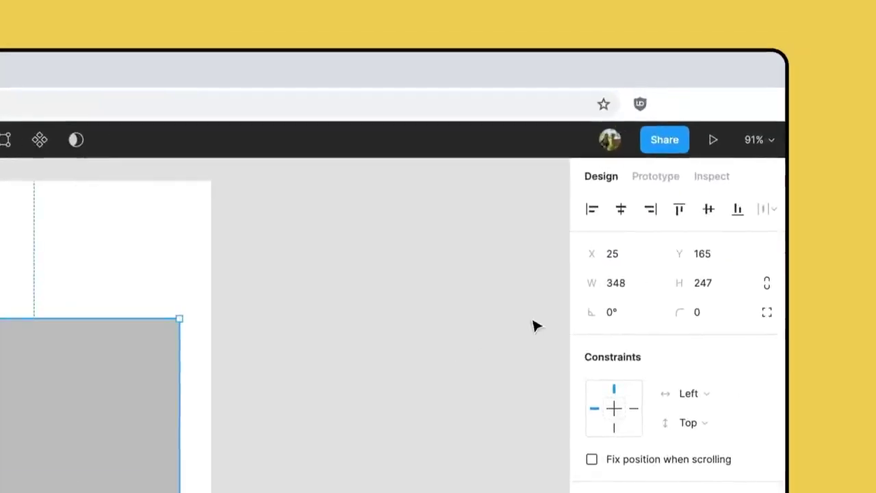
click(625, 286)
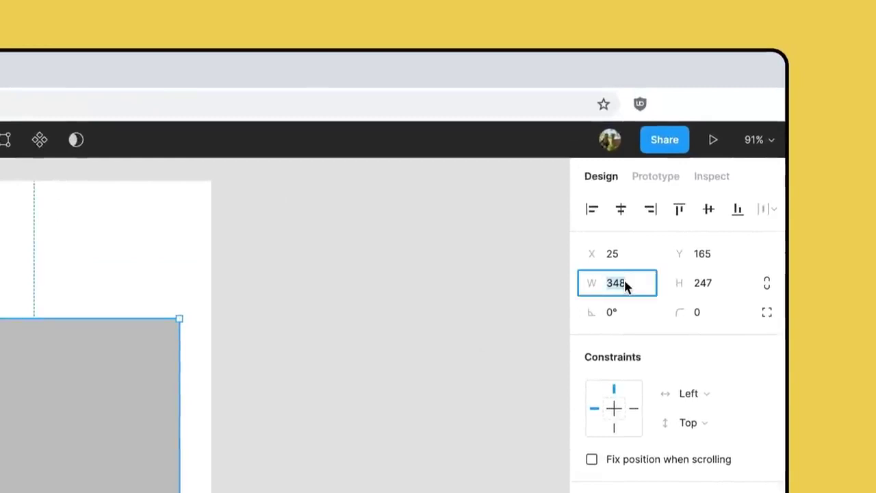
text(380)
key(Tab)
text(300)
key(Return)
key(Escape)
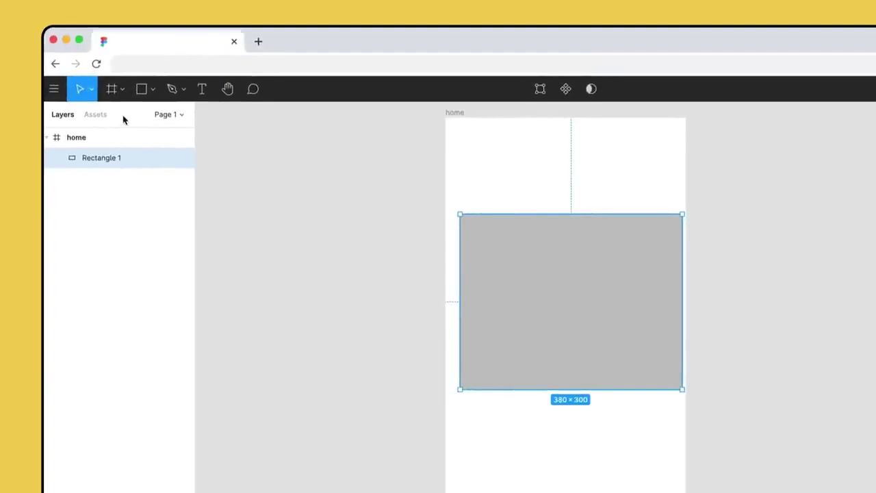
Centre the rectangle horizontally in the home frame by moving it to X 16, Y 156
click(113, 139)
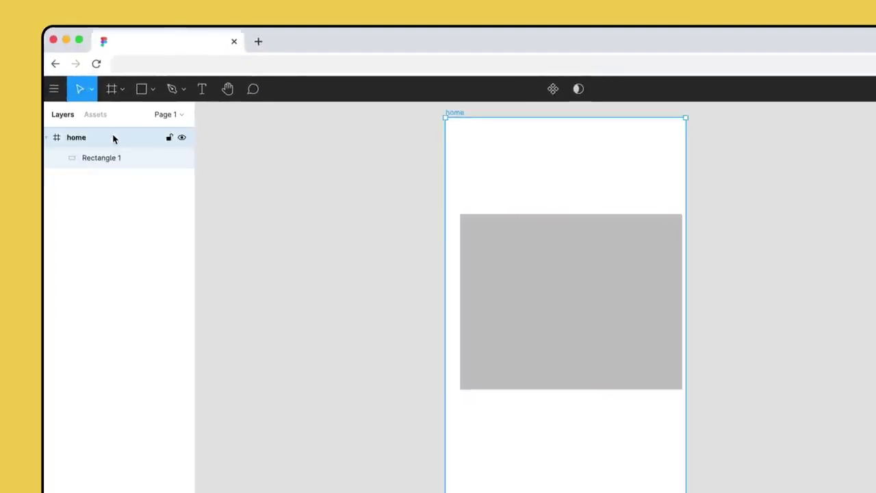
click(134, 158)
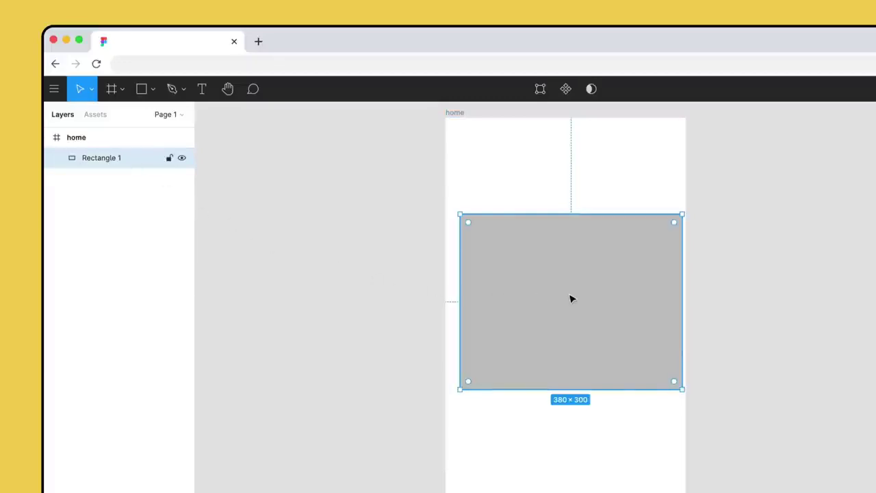
mouse_move(571, 297)
mouse_down()
mouse_move(308, 290)
mouse_move(566, 294)
mouse_up()
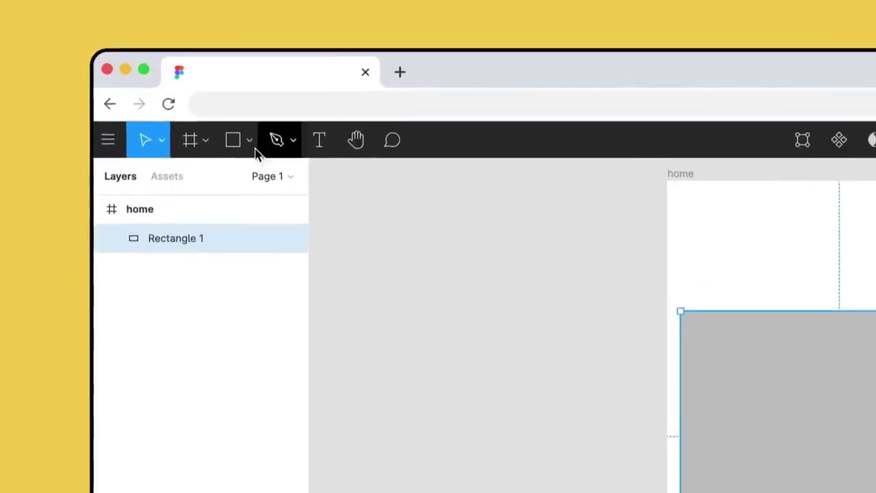
Draw a small ellipse as a perfect circle of about 30 × 30 above the rectangle's upper-left corner
click(250, 147)
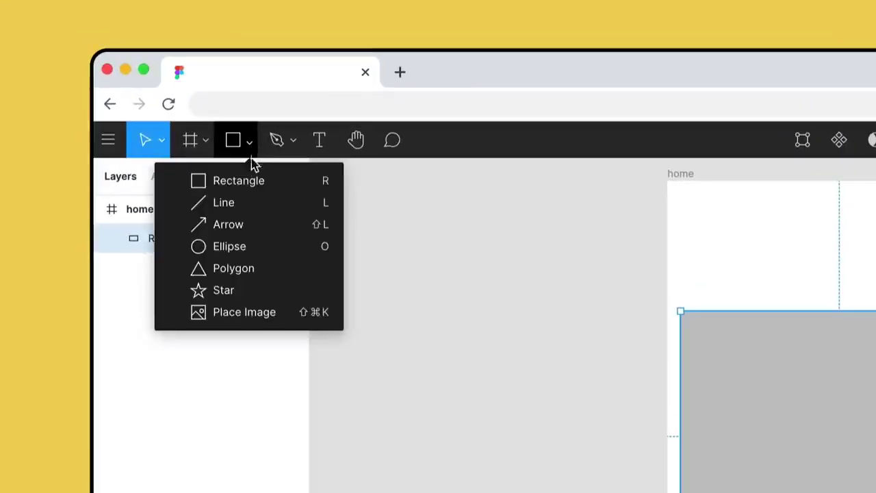
click(267, 246)
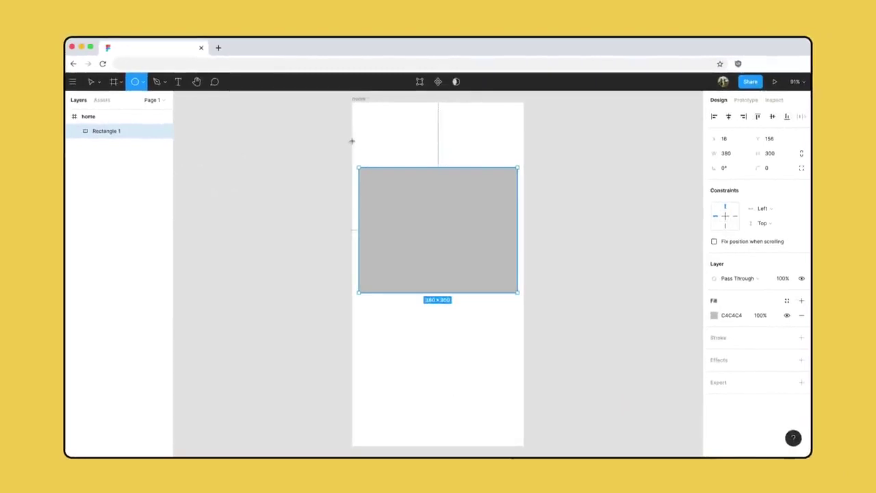
key(shift)
drag(367, 139, 375, 144)
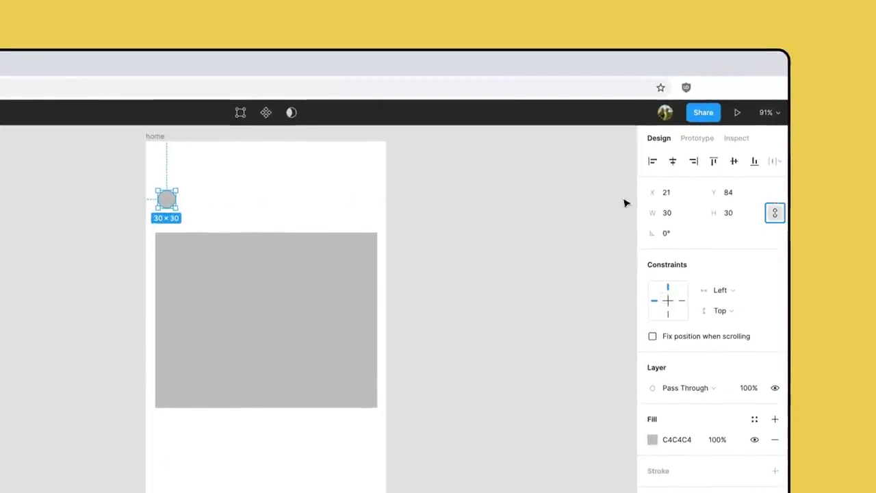
Set the circle's width to 28 and raise it in single steps back to 30
click(675, 212)
double_click(675, 212)
text(28)
key(Return)
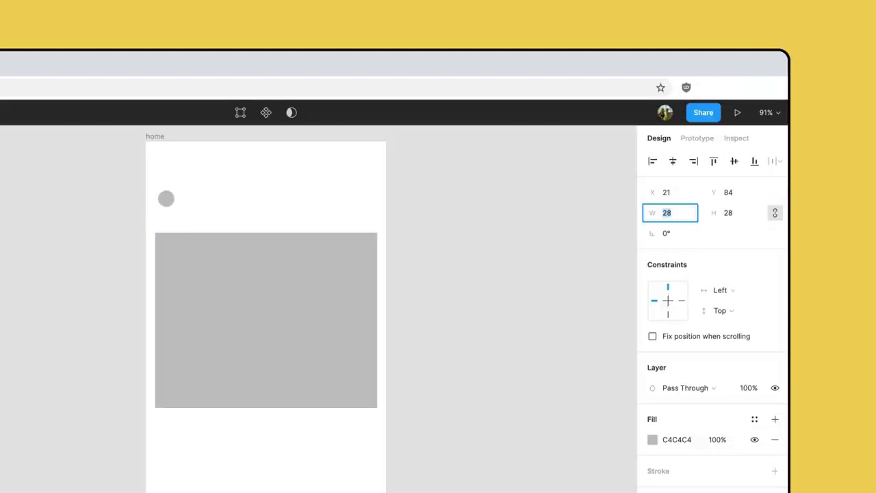
key(Up)
key(Up)
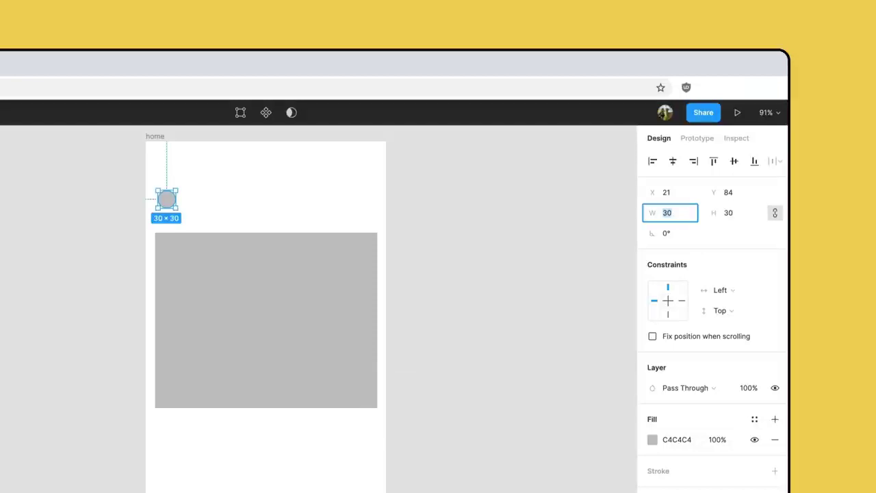
Enlarge the circle by 10 to 40 × 40, keeping its proportions constrained
click(672, 213)
text(+10)
key(Return)
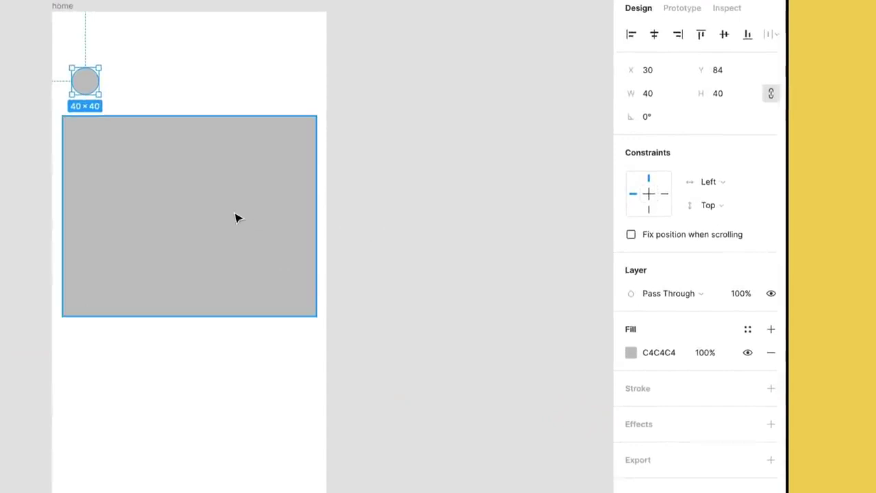
Select the circle together with the rectangle and set their fill colour to FBD157
shift+click(235, 218)
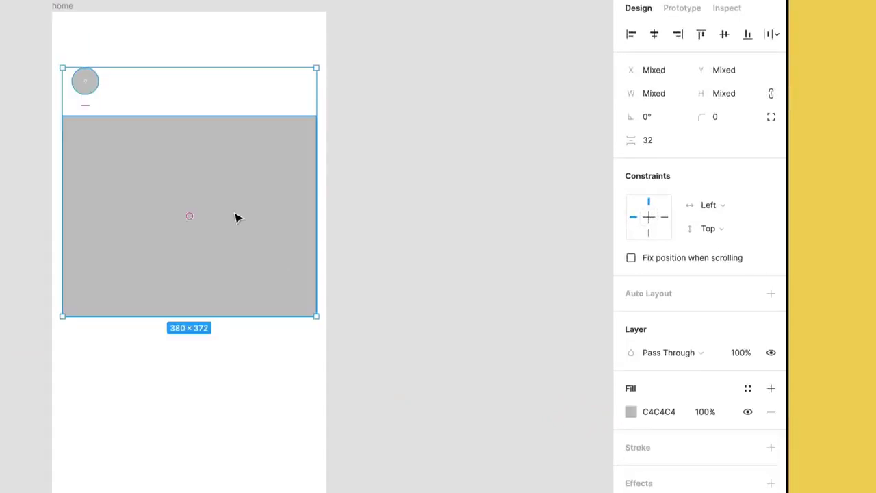
click(676, 419)
text(FBD157)
key(Return)
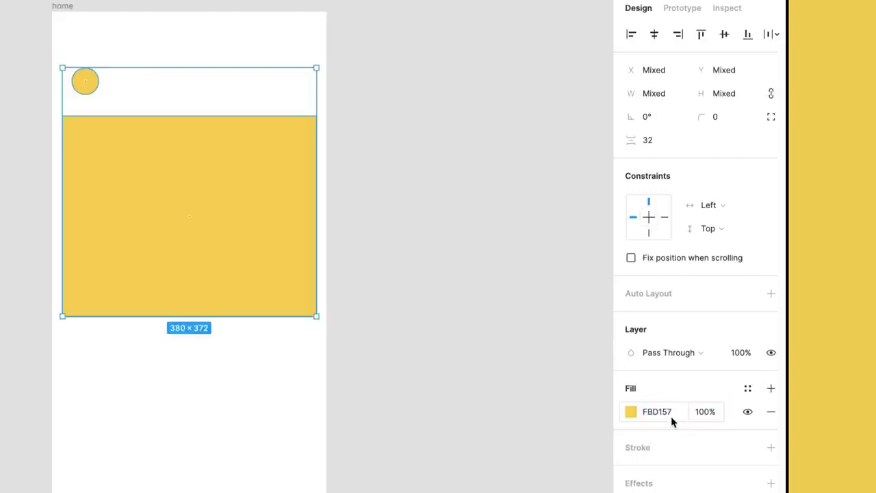
Darken the solid fill of both shapes to F4BC18 and look over the available fill types
click(631, 414)
drag(601, 278, 597, 300)
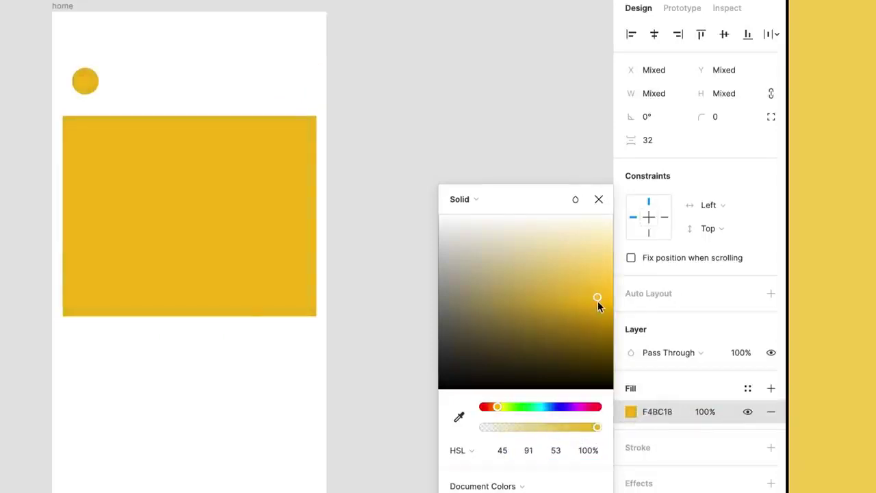
click(478, 203)
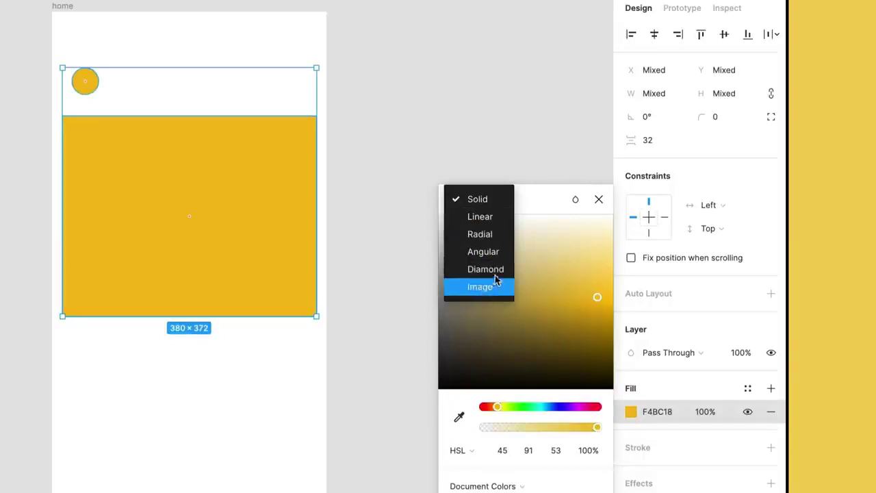
click(599, 201)
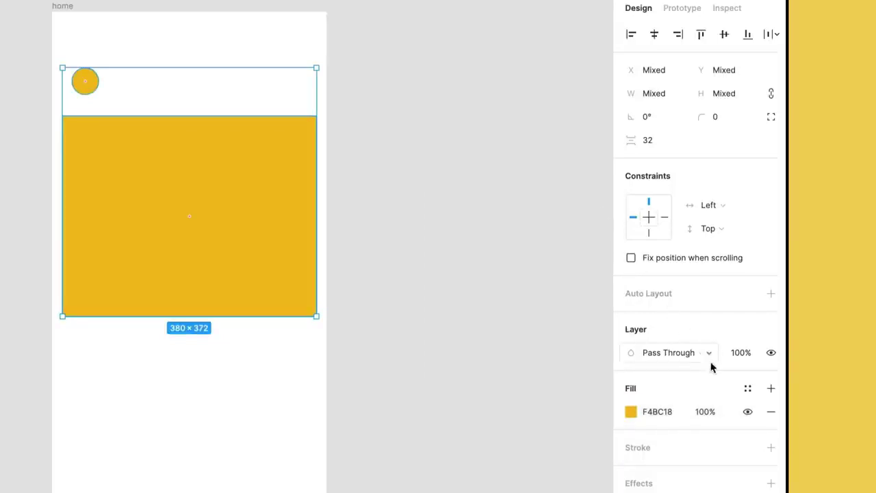
Replace the fill of the circle and rectangle with a black 1-pixel inside stroke, and align both shapes left
click(771, 412)
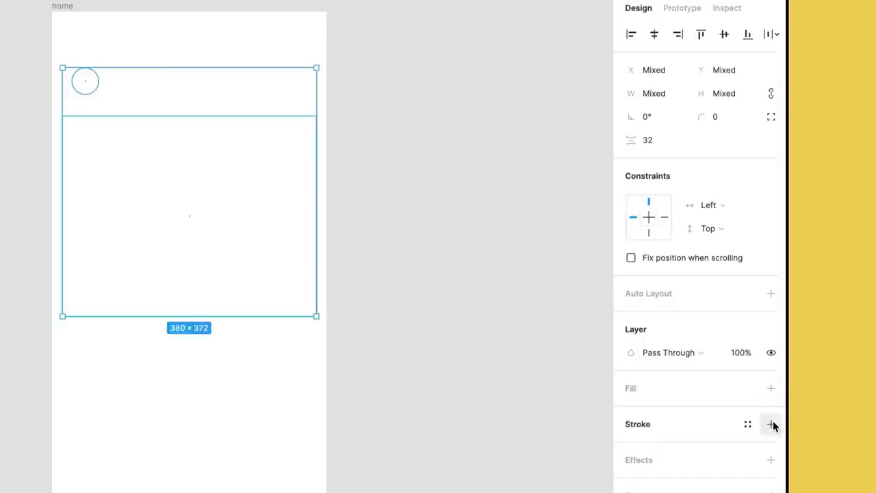
click(771, 425)
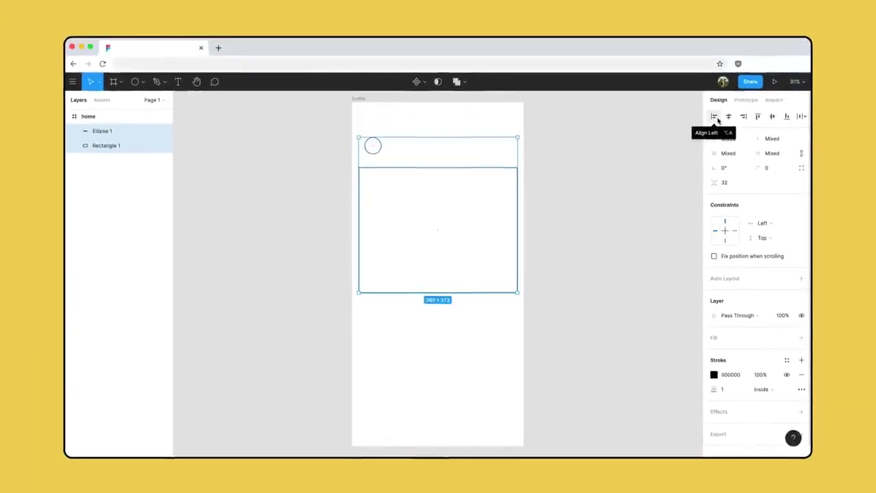
click(715, 117)
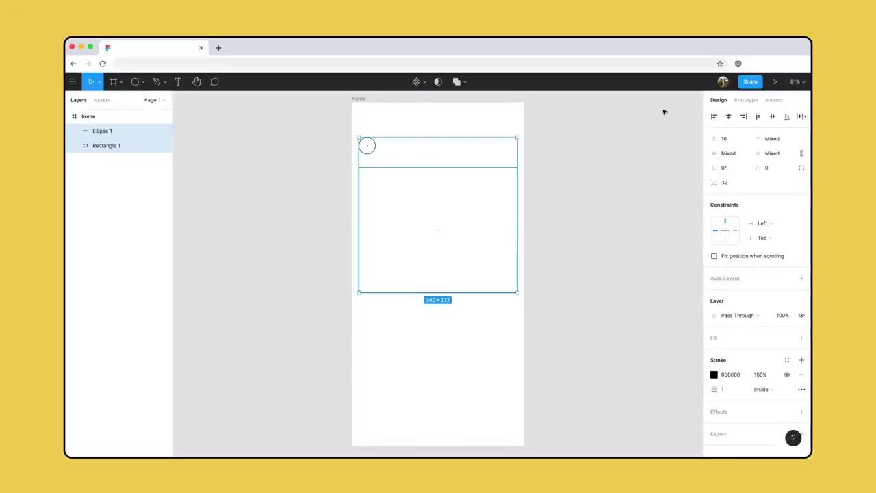
Add the text "Name" just beside the circle, on its right
click(179, 82)
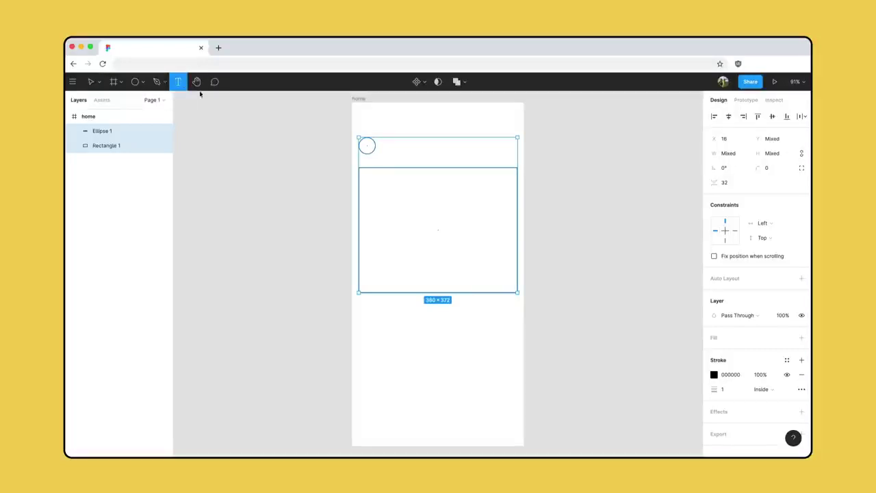
click(382, 147)
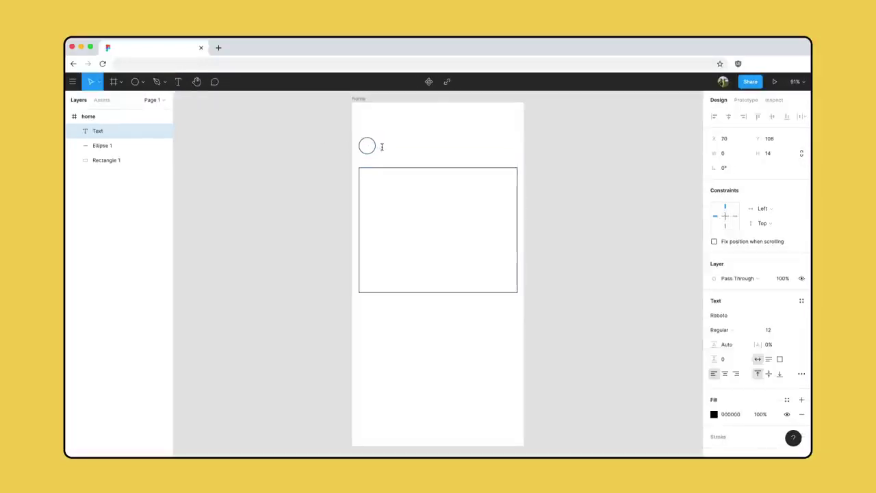
text(Name)
key(Escape)
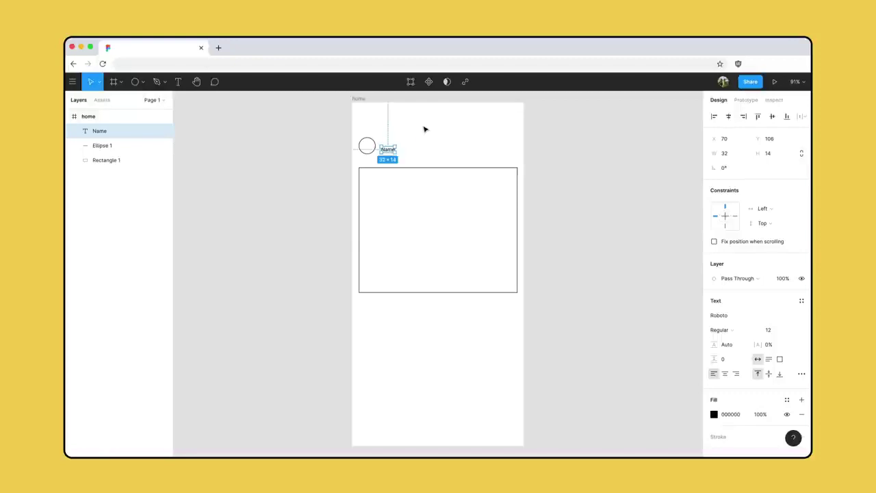
Select the circle together with the Name text and align their vertical centres
click(424, 129)
drag(425, 129, 353, 164)
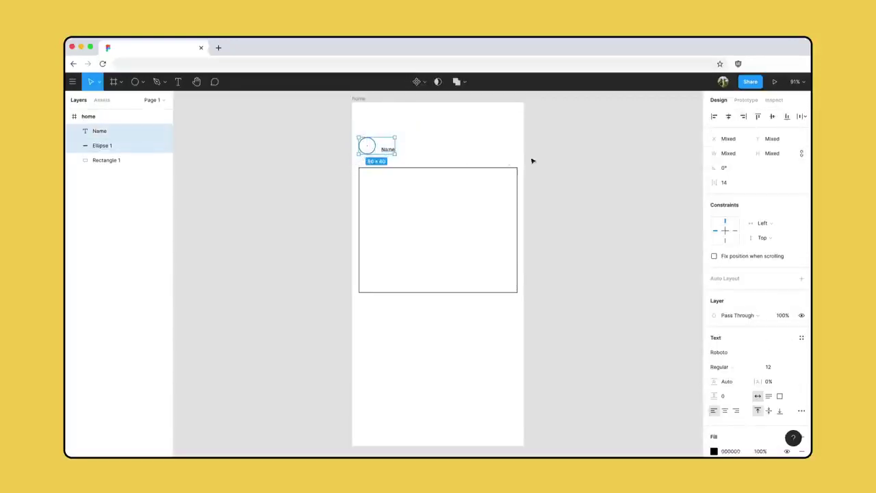
click(773, 117)
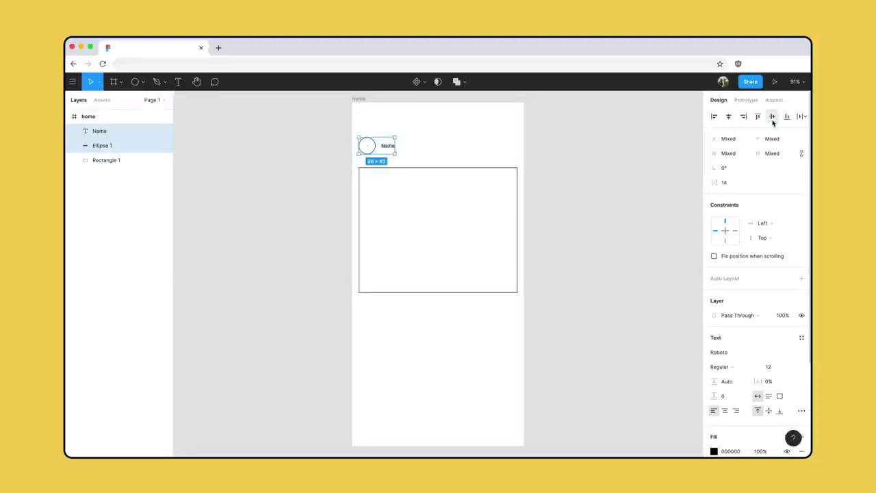
Nudge the circle and the Name text down together, closer to the large rectangle
key(Down)
key(Down)
key(Down)
key(Down)
key(Down)
key(Down)
key(Down)
key(Down)
key(Down)
key(Down)
key(Down)
key(Down)
key(Down)
key(Down)
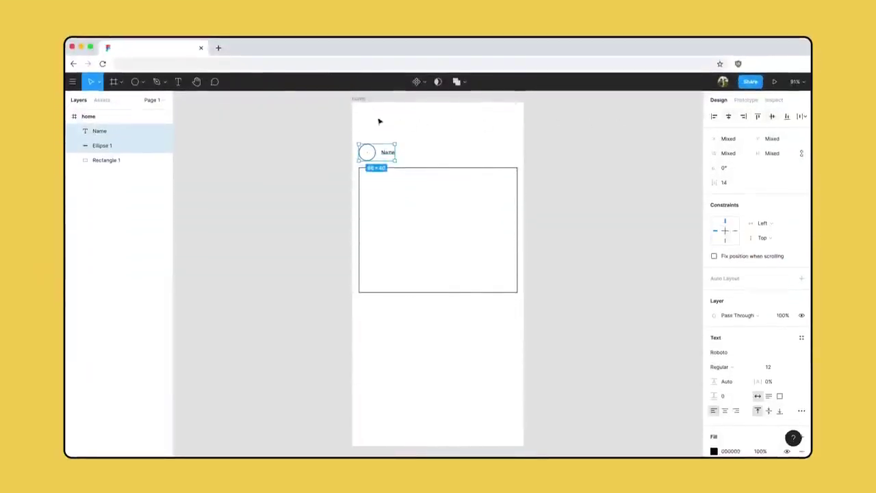
Draw a small square of about 33 × 33 just below the large rectangle, near its left edge
click(145, 83)
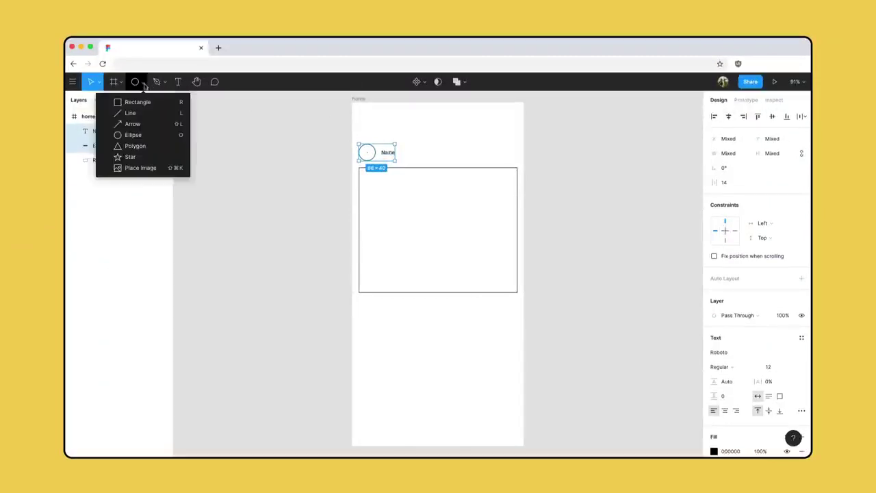
key(r)
click(144, 103)
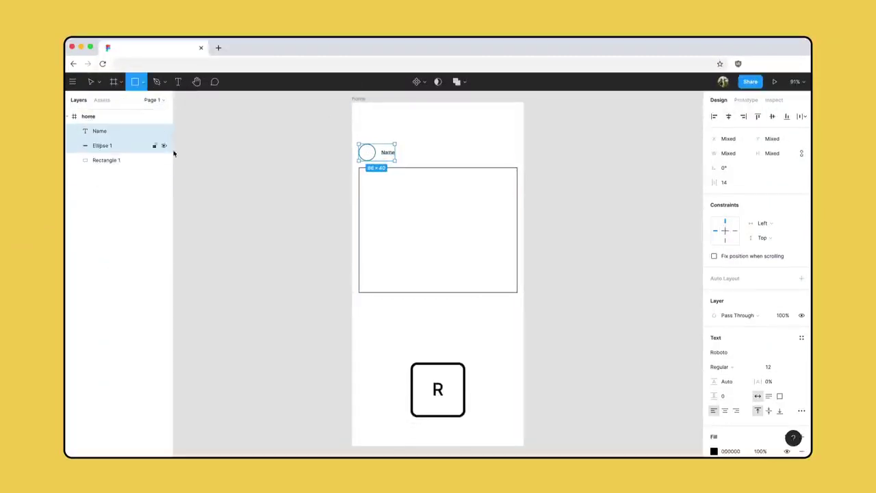
drag(362, 300, 373, 307)
key(shift)
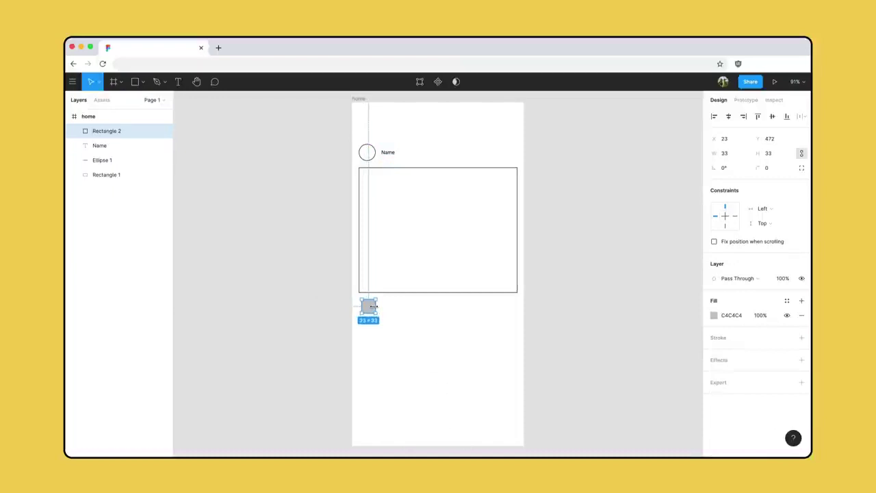
Set the small square's size to 32 × 32 and replace its fill with a black 1-pixel inside stroke
click(730, 154)
text(32)
key(Return)
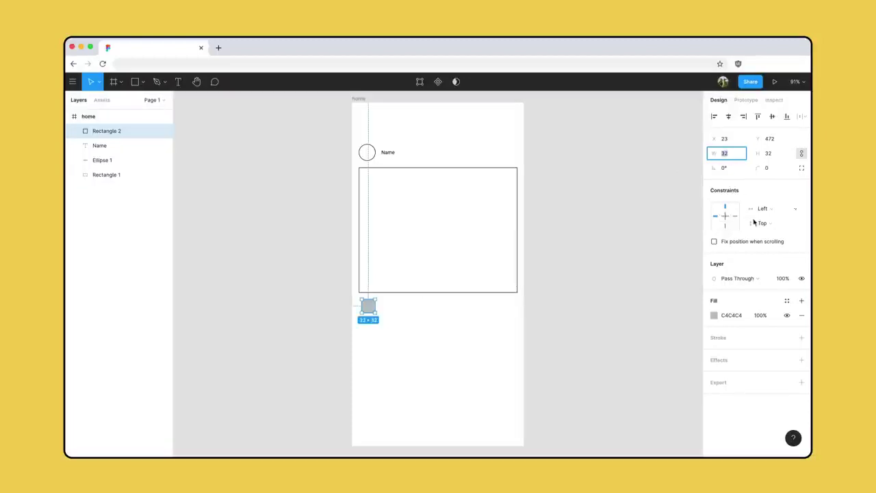
click(801, 316)
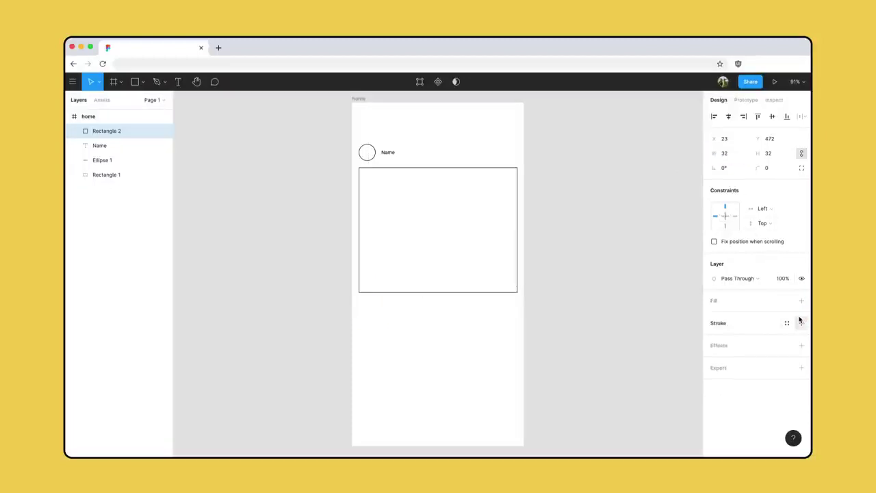
click(801, 324)
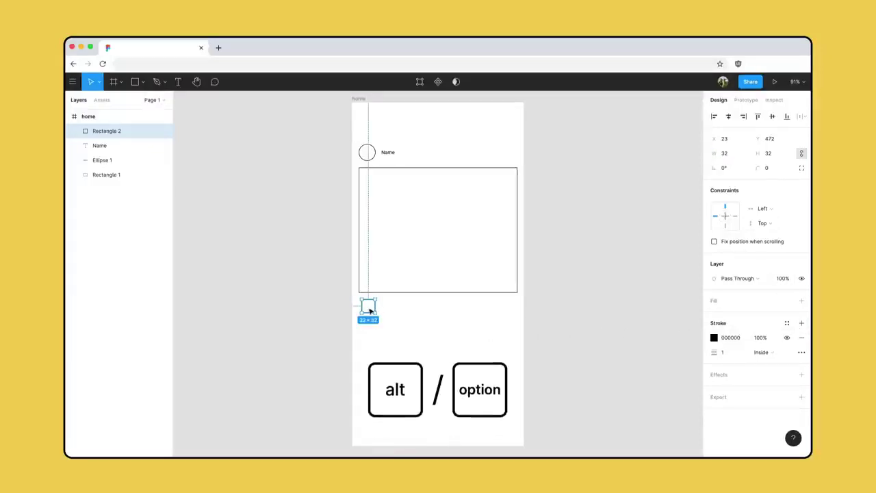
Duplicate the small square twice to the right to form a row of three
key(alt)
drag(370, 311, 387, 310)
key(ctrl+d)
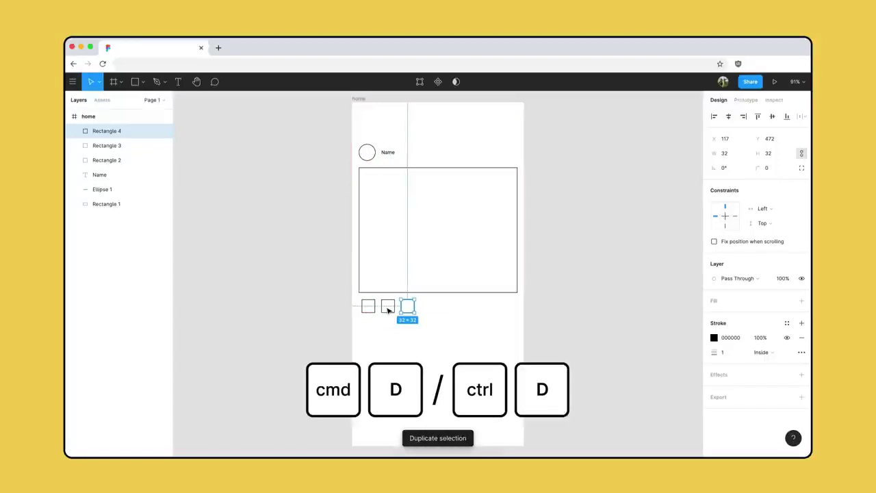
Select all three small squares and set the horizontal spacing between them to 10
click(425, 324)
drag(425, 324, 363, 302)
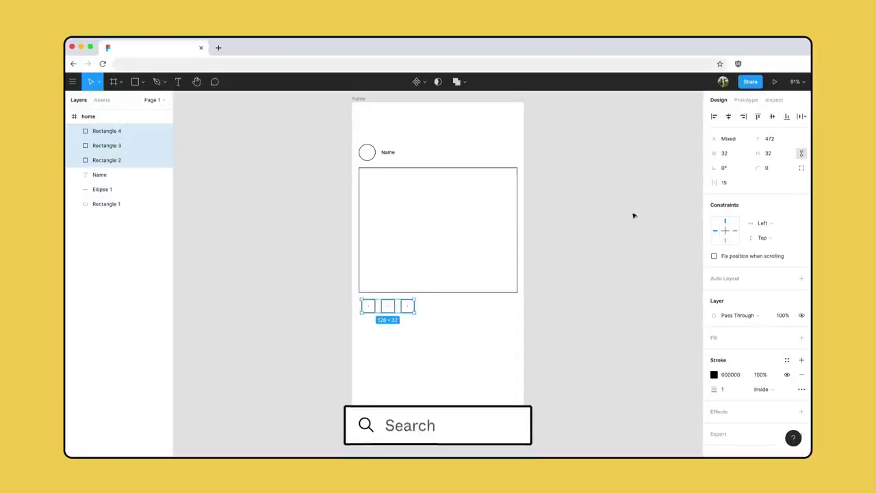
click(729, 186)
text(10)
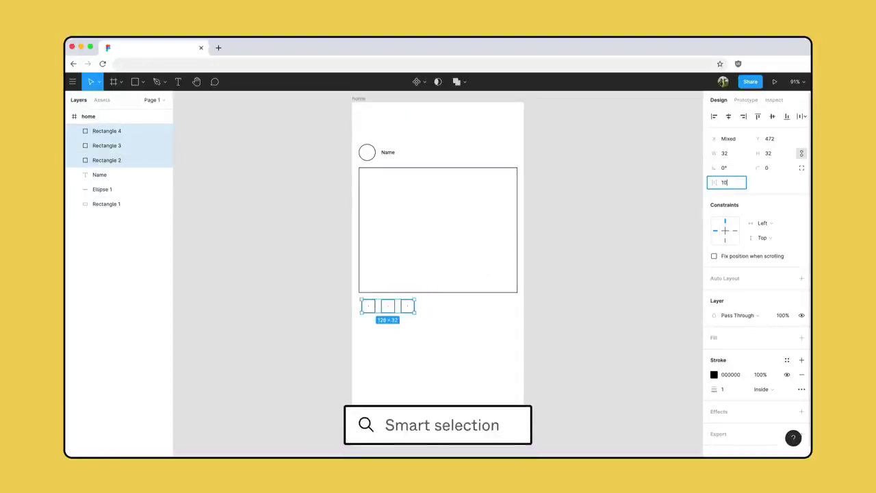
key(Return)
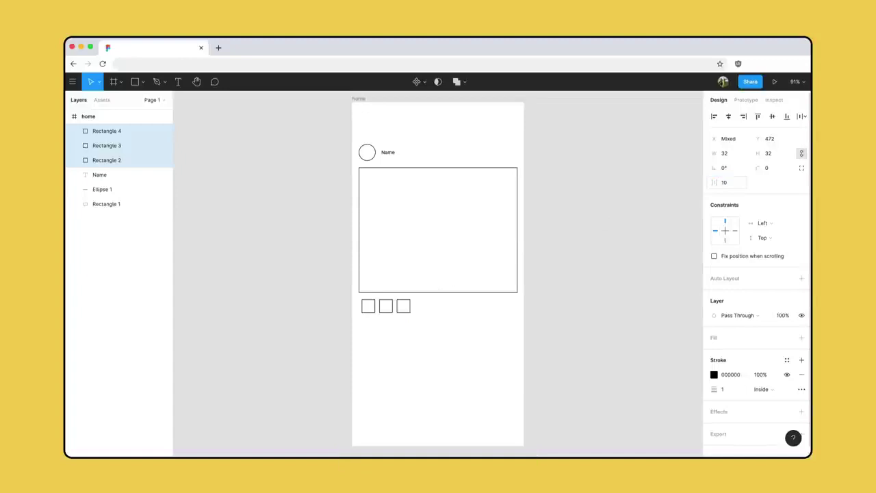
Add the text "Description for post" below the row of small squares
click(179, 85)
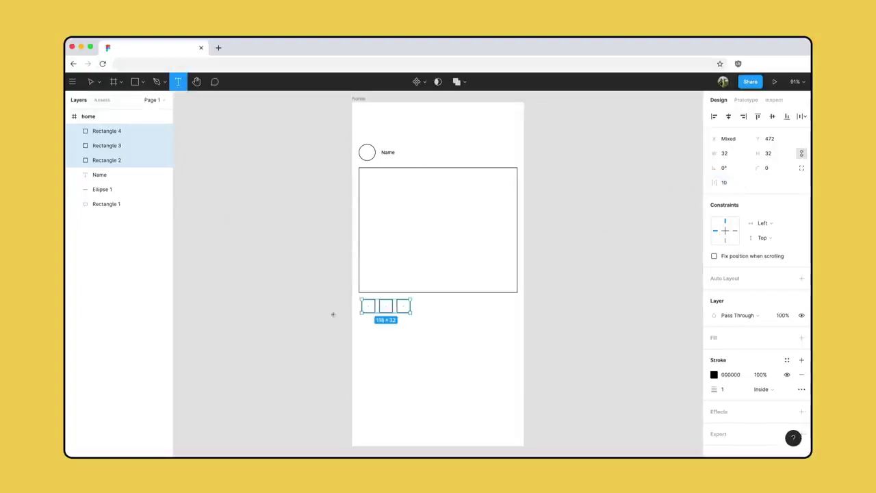
click(362, 323)
text(Description for post)
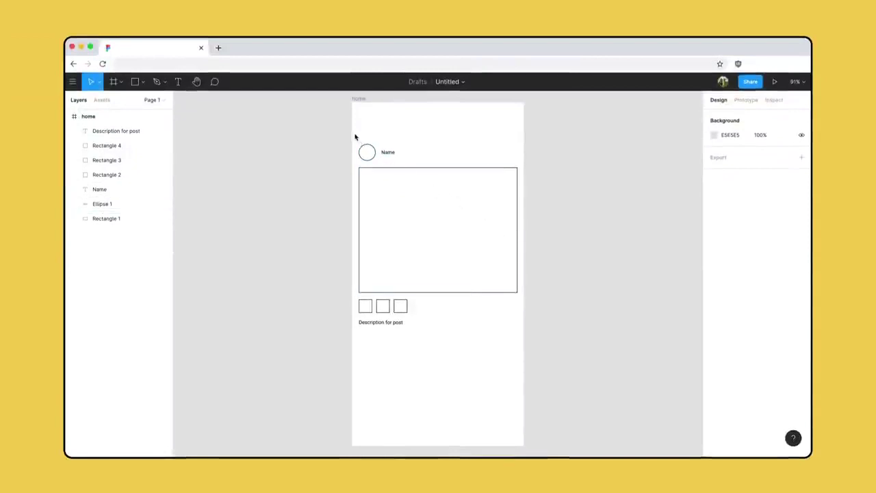
Group all the elements of the post and move the group up slightly to Y 93
drag(354, 135, 525, 343)
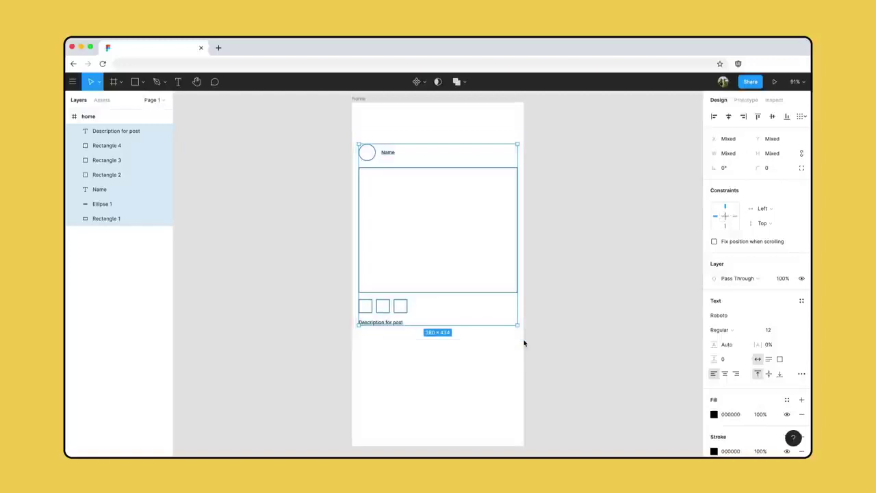
key(super+g)
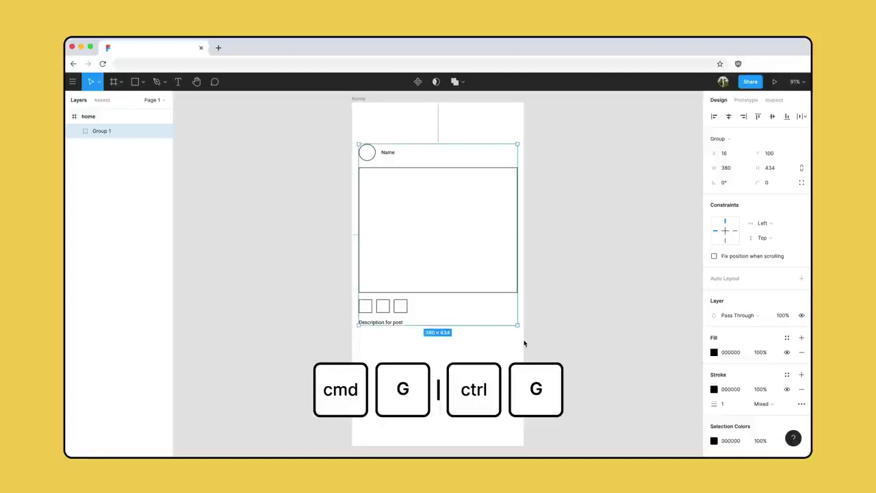
mouse_move(436, 260)
mouse_down()
mouse_move(434, 290)
mouse_move(425, 254)
mouse_move(444, 258)
mouse_move(435, 260)
mouse_up()
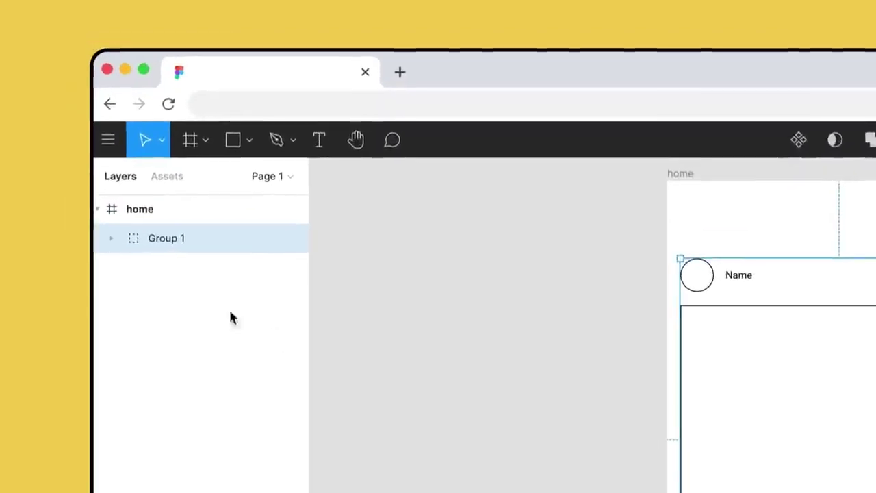
Expand the post group's layers and convert the group into a frame
click(112, 239)
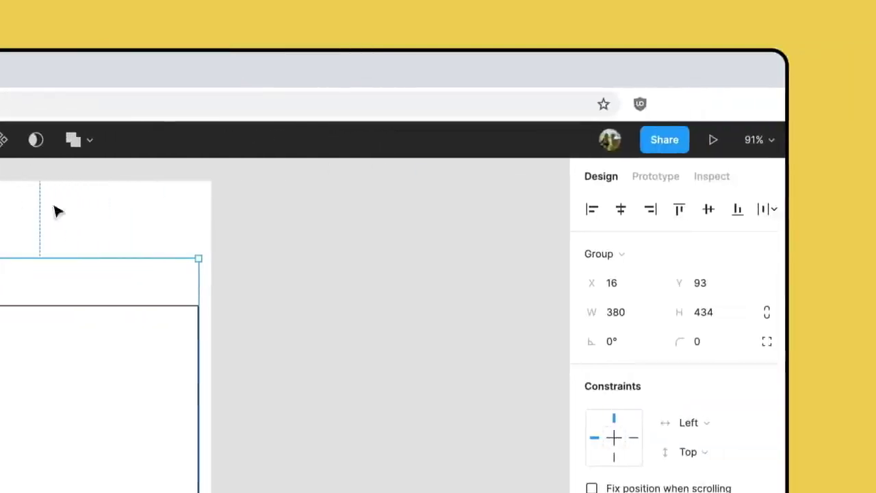
click(635, 254)
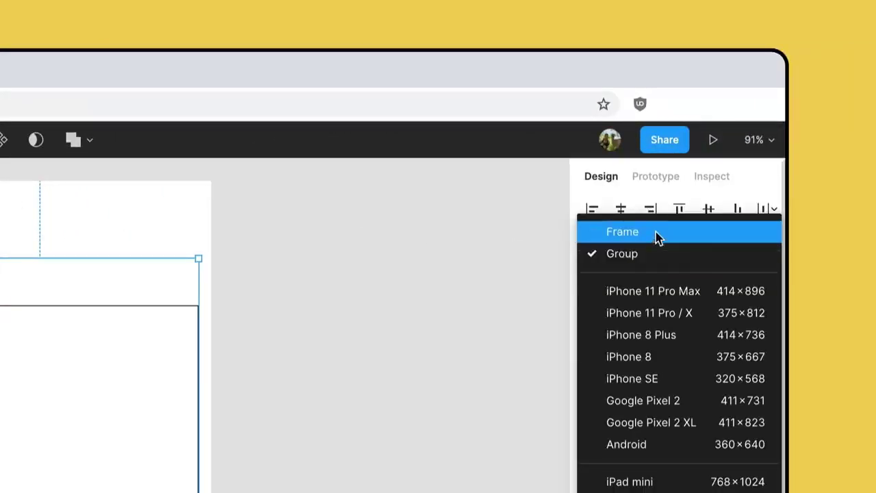
click(656, 237)
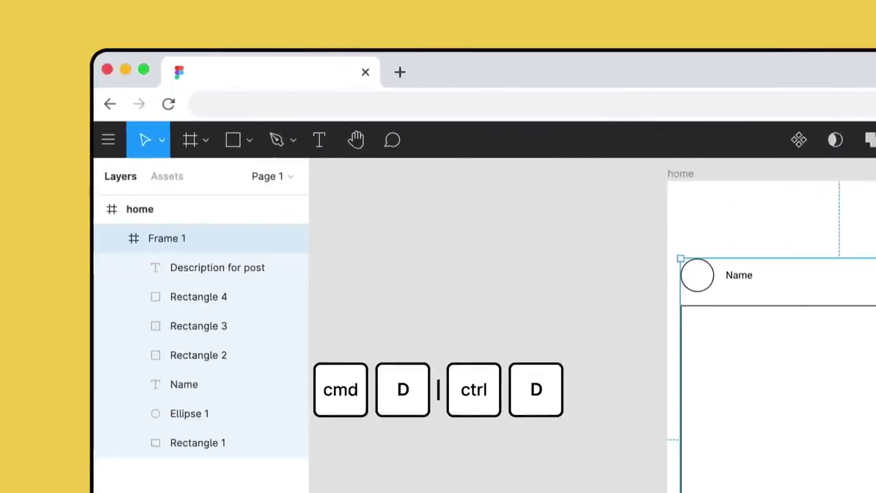
Duplicate the post frame and place the copy directly below the original
key(super+d)
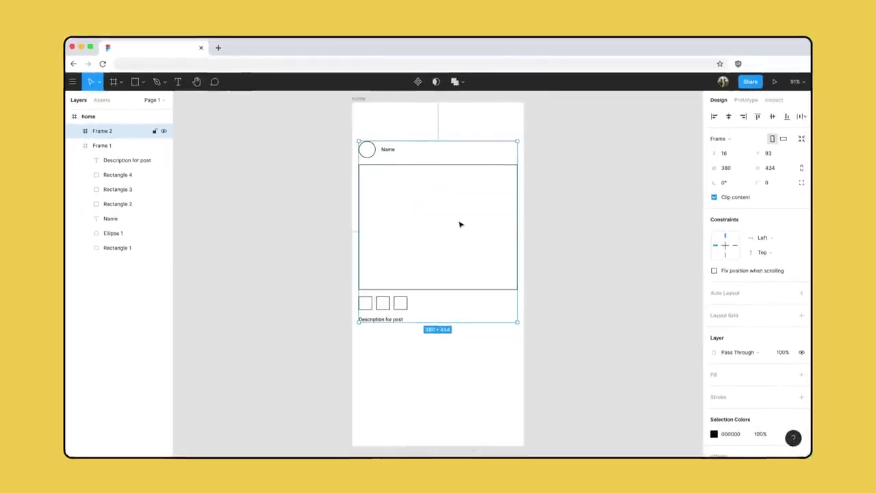
drag(835, 401, 835, 492)
drag(460, 276, 456, 419)
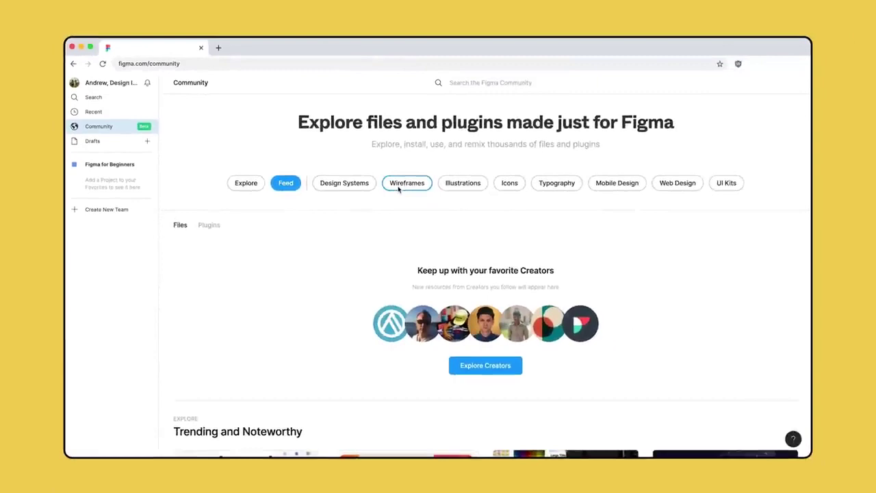
Browse the Wireframes category of the Figma Community and open the Android + iOS mobile wireframe kit
click(407, 183)
scroll(398, 189, down, 10)
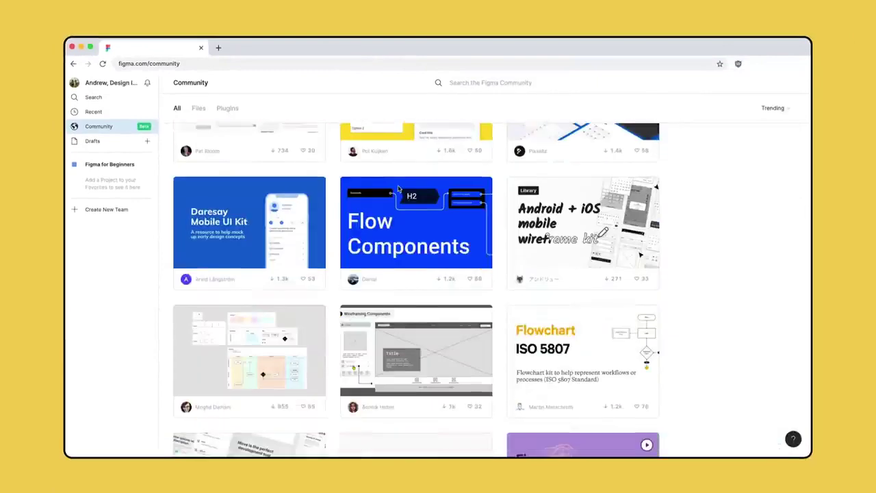
click(582, 226)
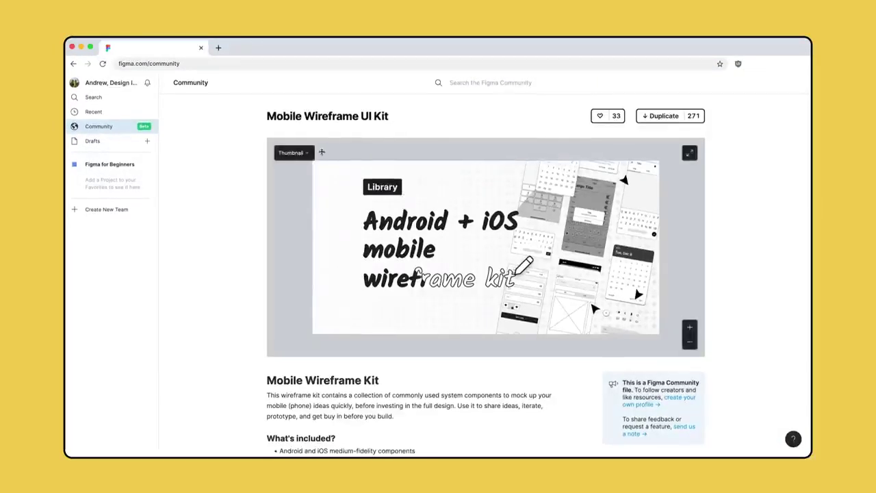
Preview the Android page of the Mobile Wireframe UI Kit and duplicate the kit file
click(309, 153)
click(324, 194)
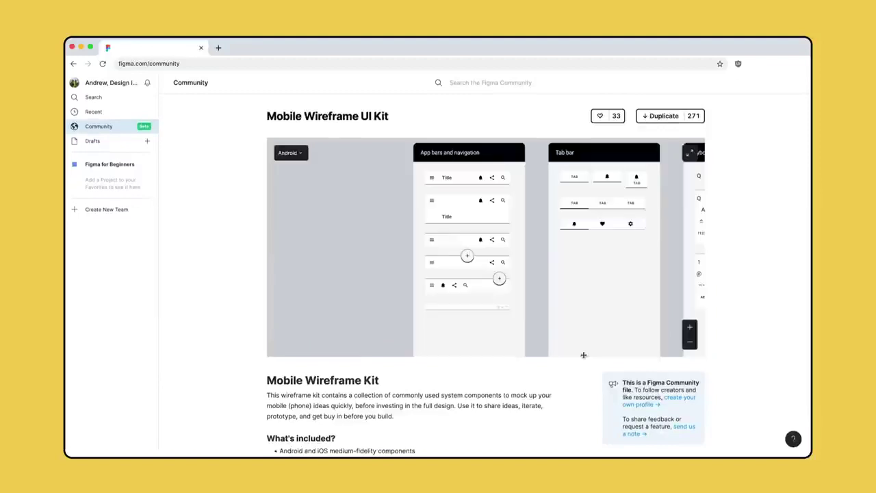
click(679, 117)
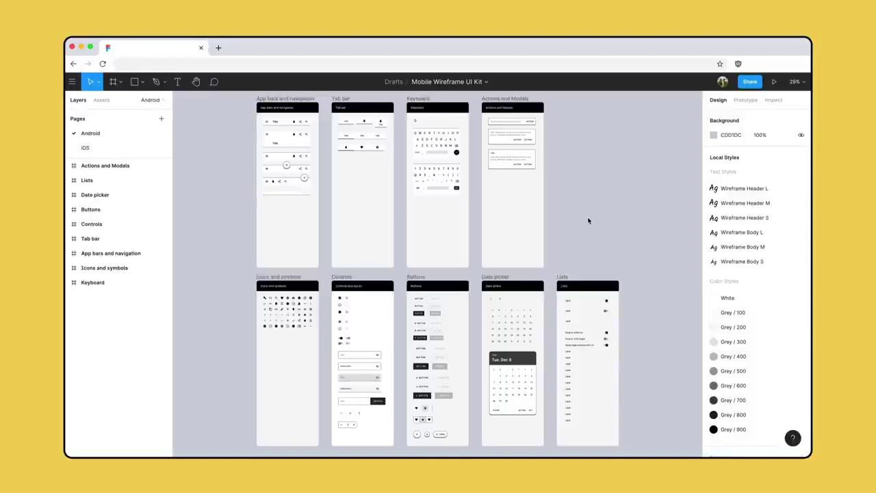
Move the Mobile Wireframe UI Kit file from Drafts to the Petma Wireframe project
click(486, 82)
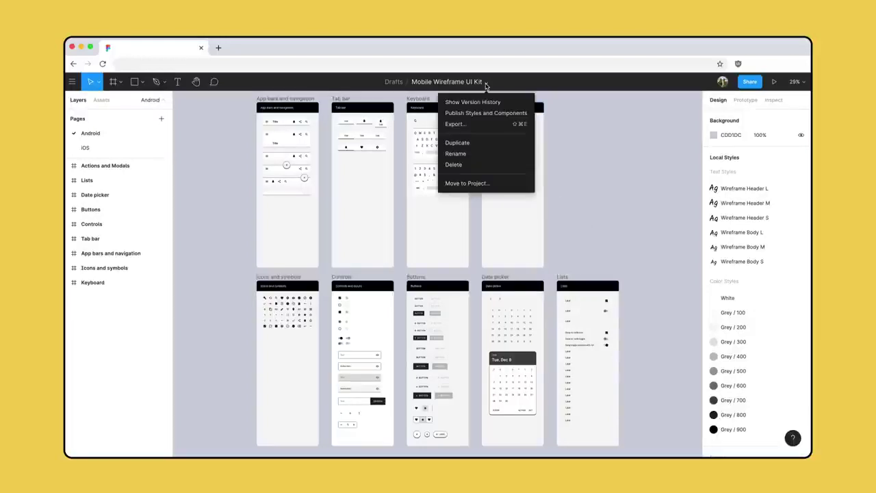
click(501, 186)
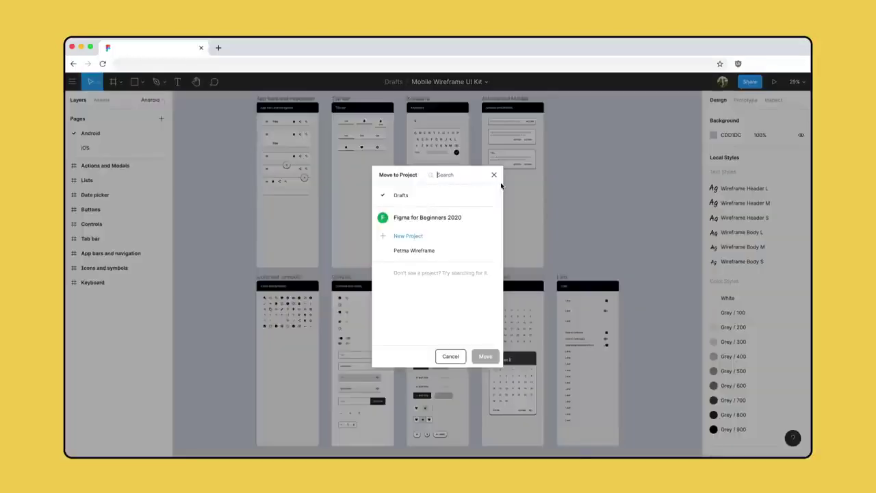
click(456, 251)
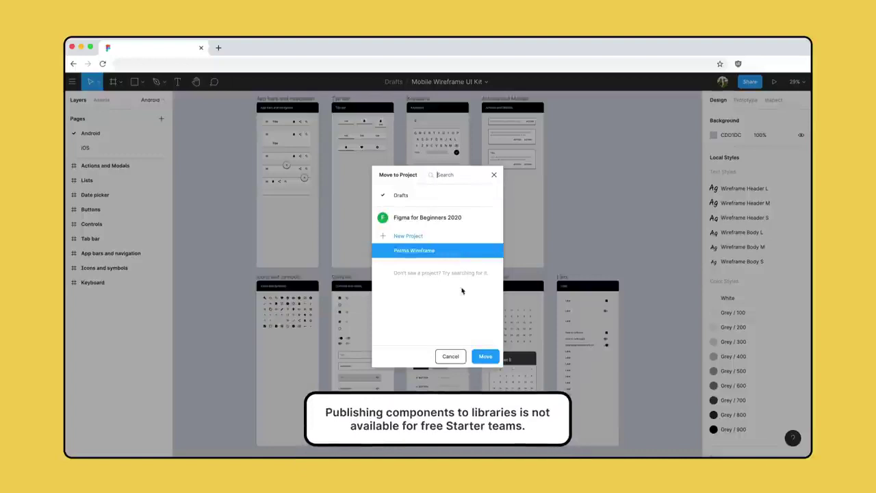
click(485, 357)
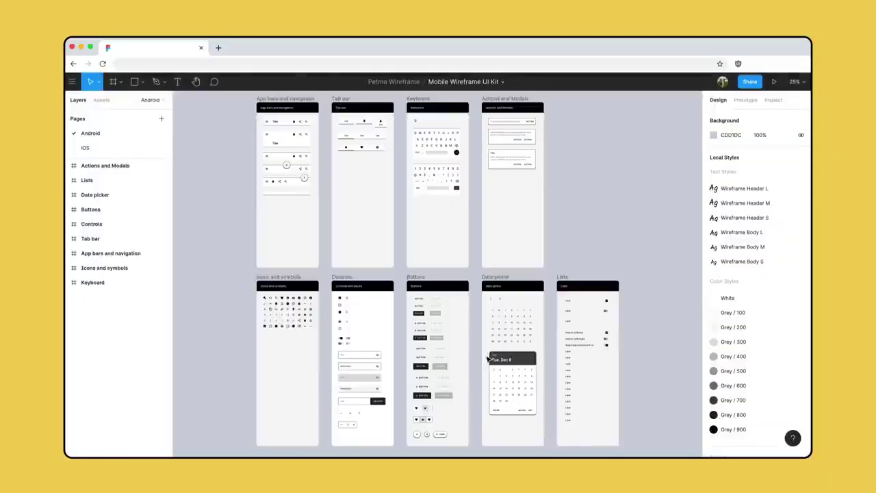
Publish the Mobile Wireframe UI Kit's styles and components as a library after listing the included items
click(502, 82)
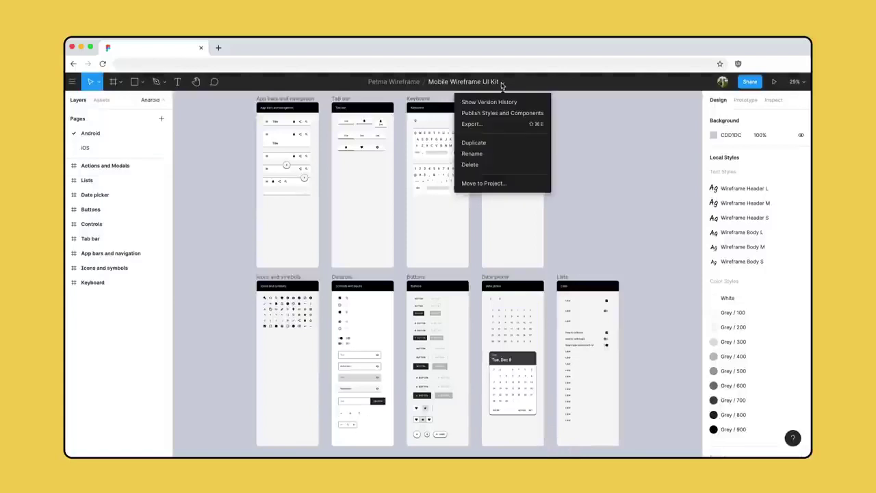
click(508, 114)
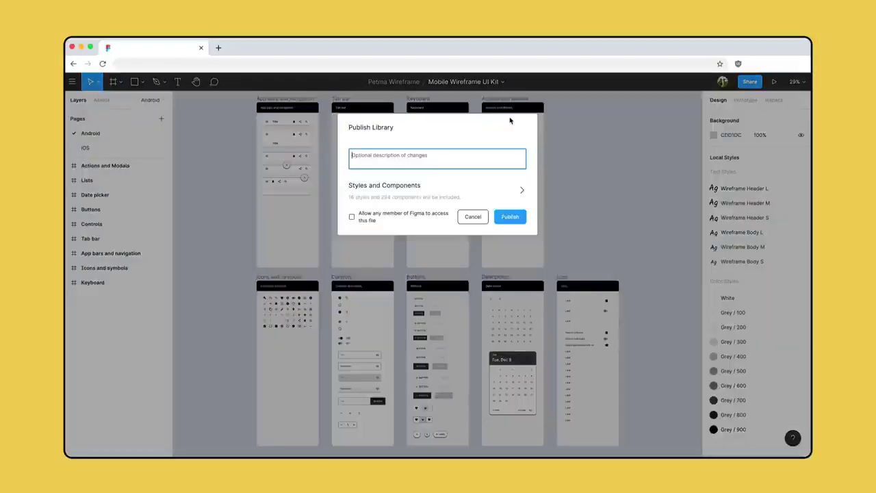
click(513, 189)
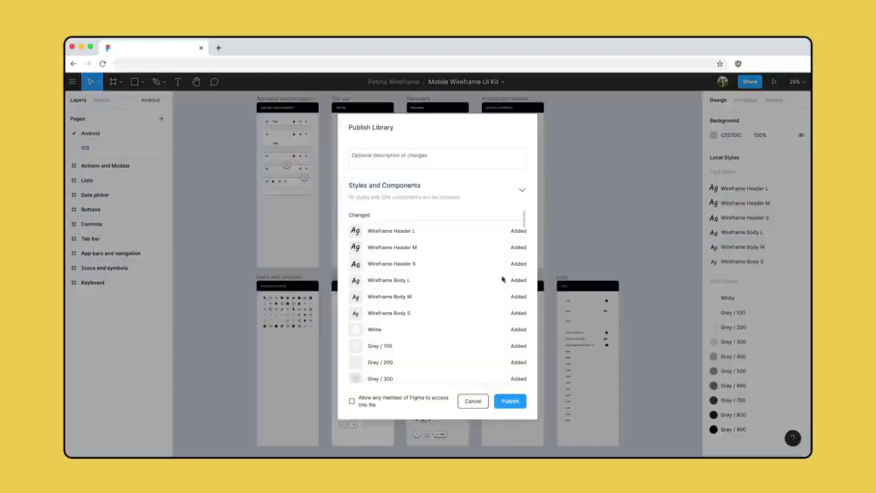
click(511, 406)
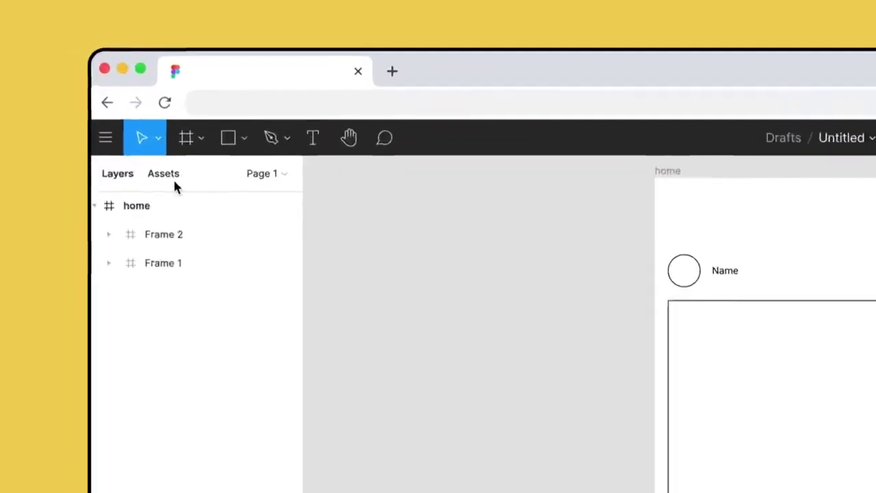
Enable the Mobile Wireframe UI Kit library in the Untitled file containing the home frame
click(106, 102)
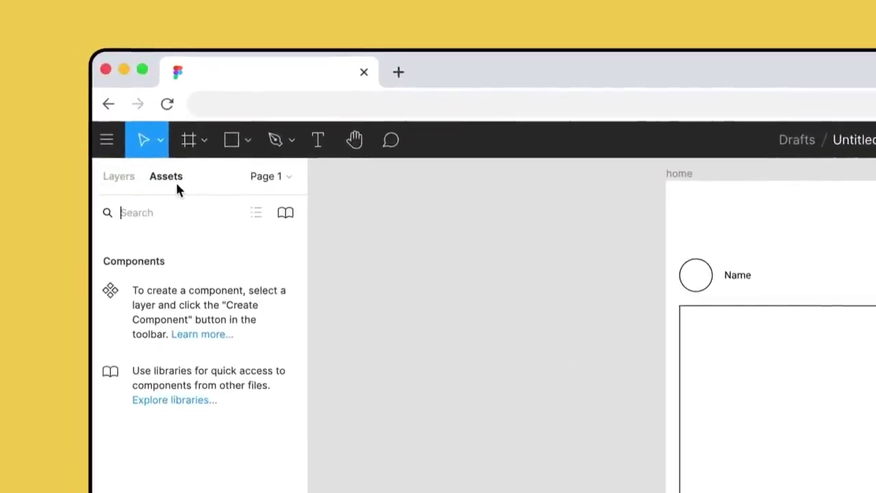
click(286, 214)
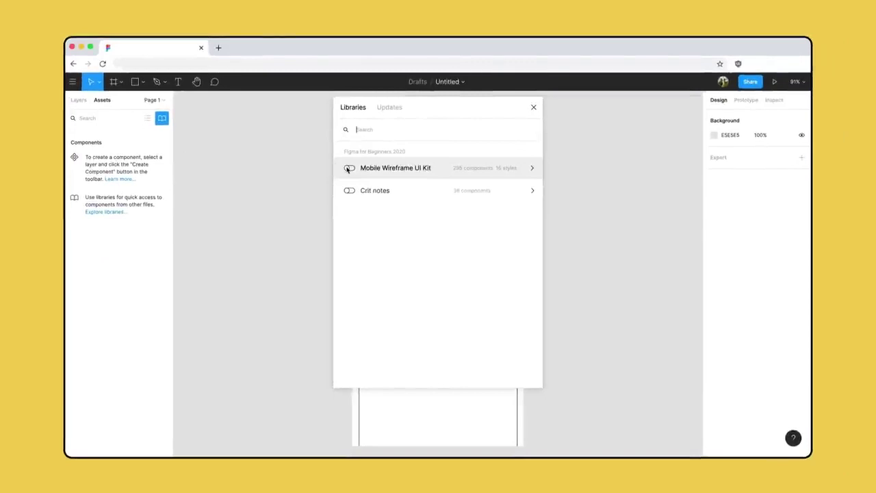
click(349, 169)
click(534, 108)
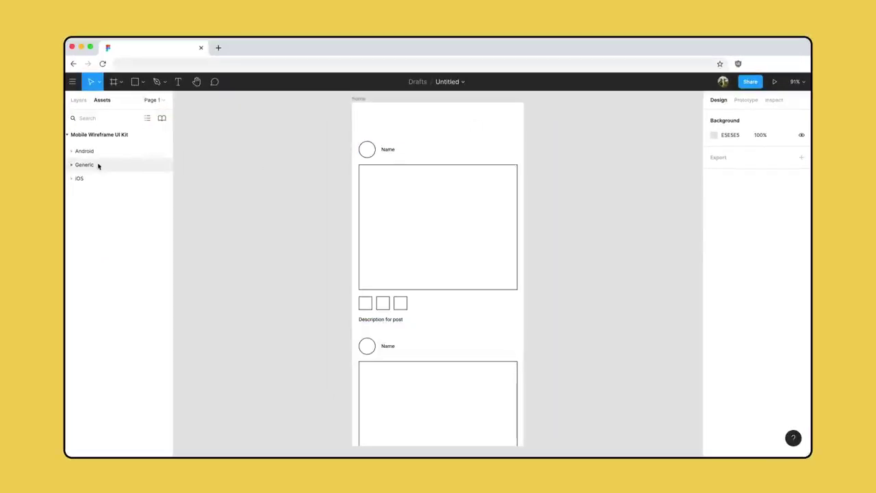
Show the kit's Generic and button components in a wider sidebar and place a status-bar instance near the top of the home frame
click(73, 165)
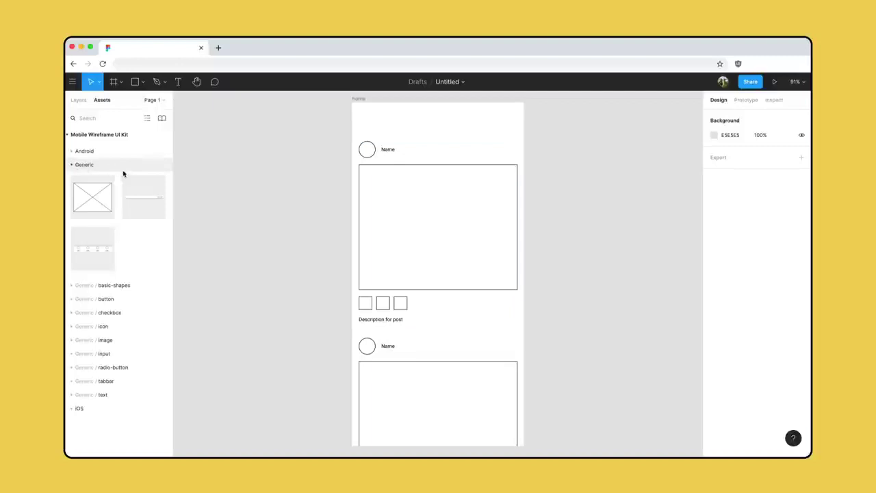
drag(172, 175, 239, 177)
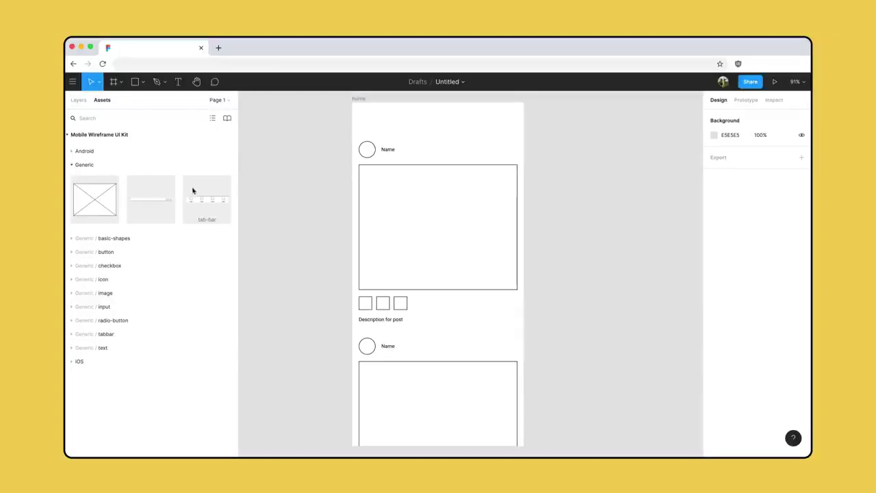
click(71, 252)
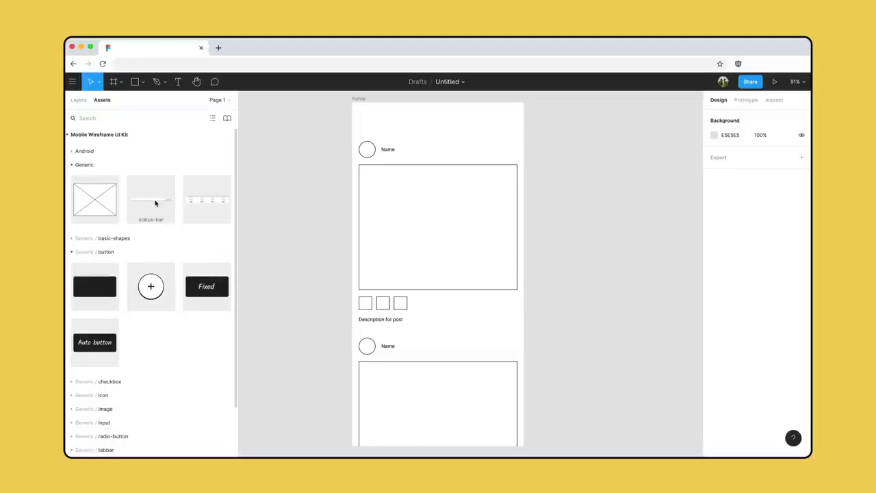
drag(155, 204, 420, 121)
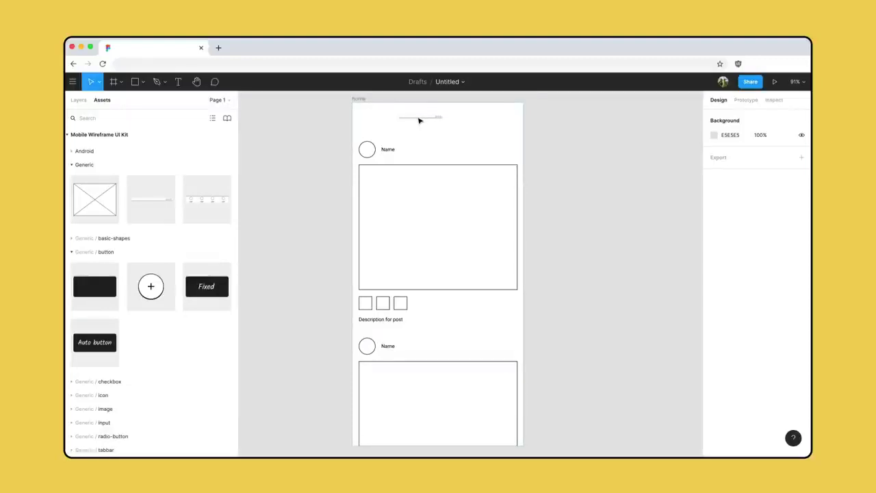
drag(420, 121, 420, 120)
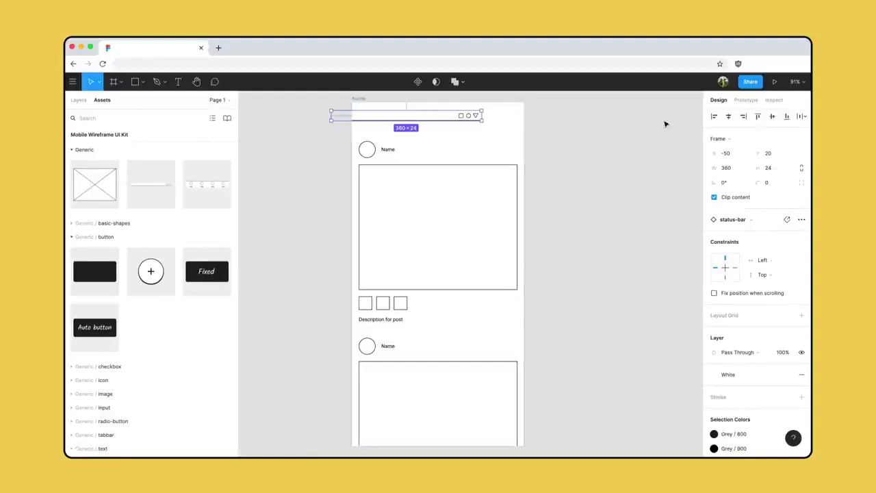
Fit the status bar across the top of the home frame at 411 width and add the round plus button near the frame's lower-right corner
click(714, 116)
click(758, 116)
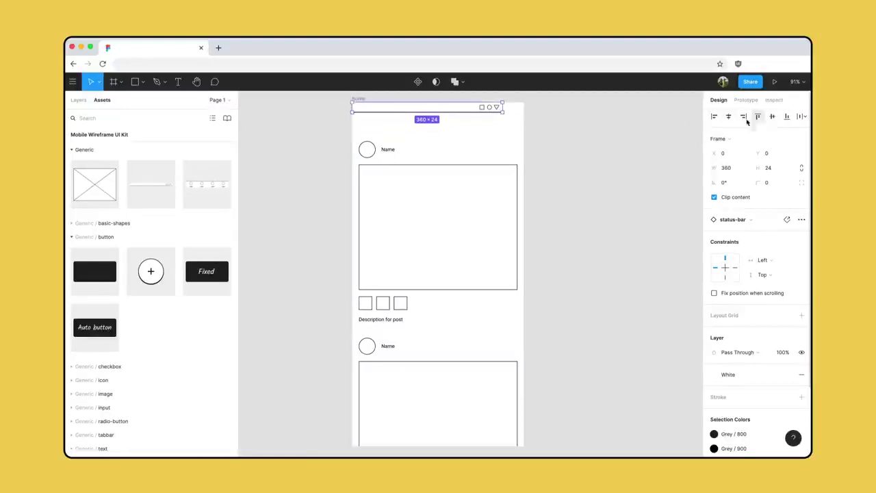
drag(507, 106, 525, 107)
drag(170, 280, 521, 433)
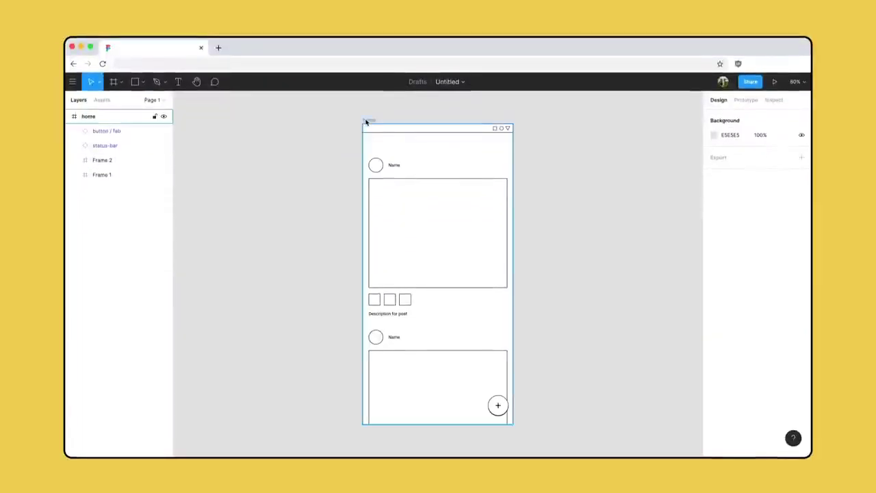
Resize the home frame to test how its components respond, and restore its 411 × 823 size
click(366, 122)
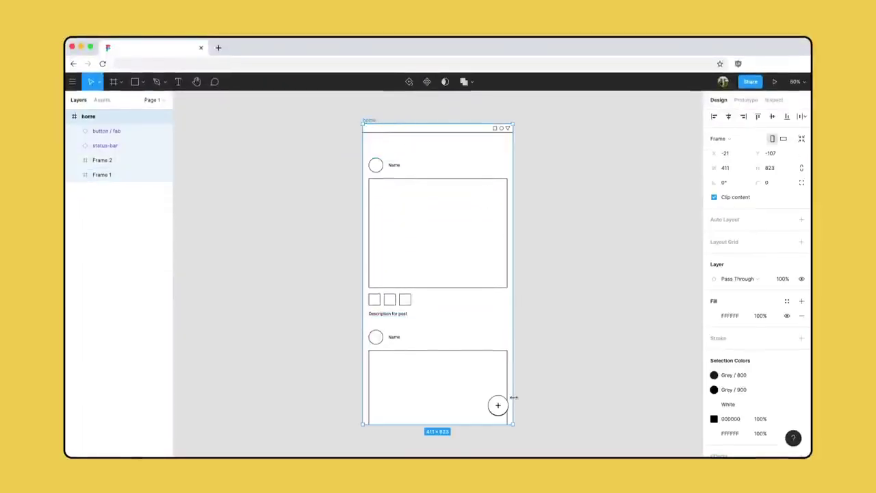
mouse_move(513, 424)
mouse_down()
mouse_move(538, 426)
mouse_move(556, 446)
mouse_move(518, 432)
mouse_move(528, 416)
mouse_up()
drag(558, 430, 513, 426)
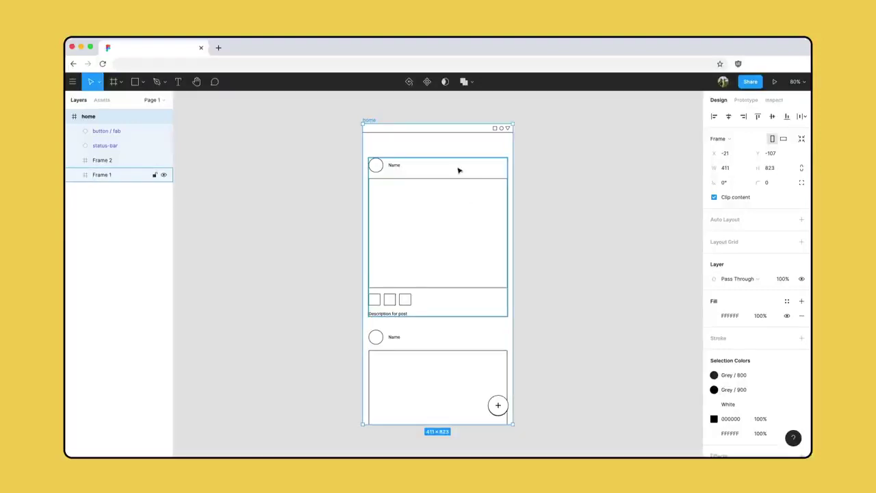
Set the status bar's horizontal constraint to Left & Right
click(440, 137)
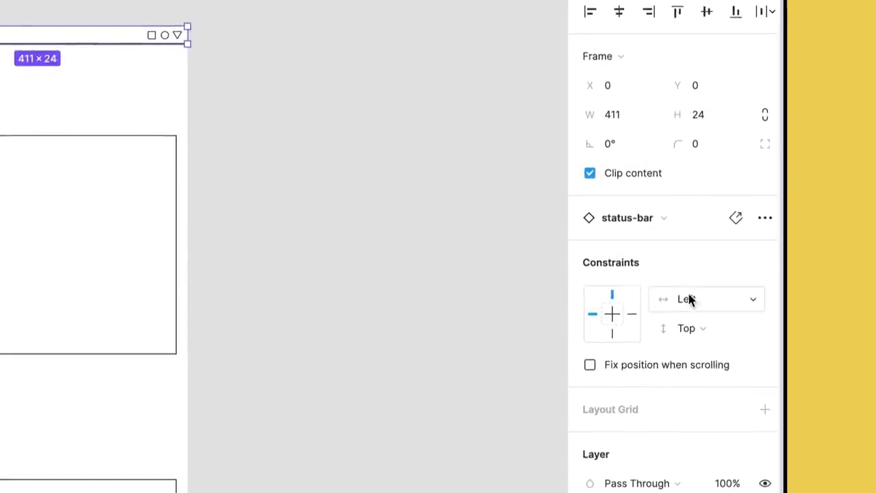
click(716, 306)
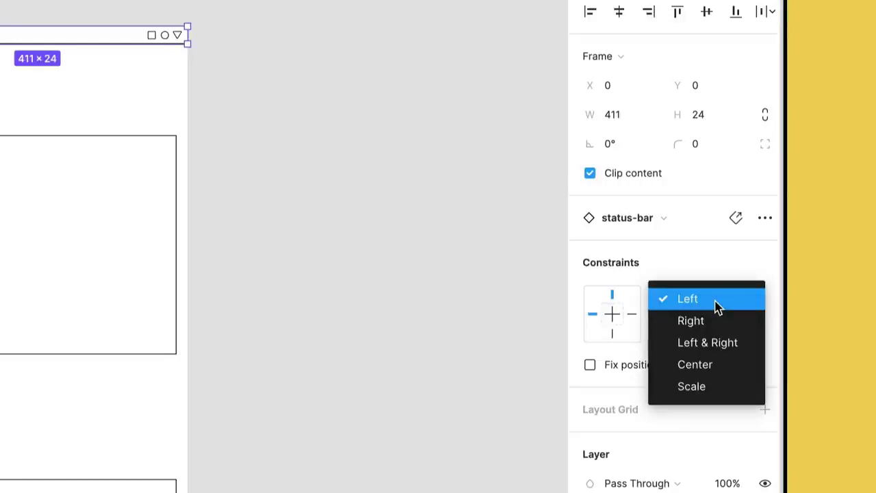
click(745, 344)
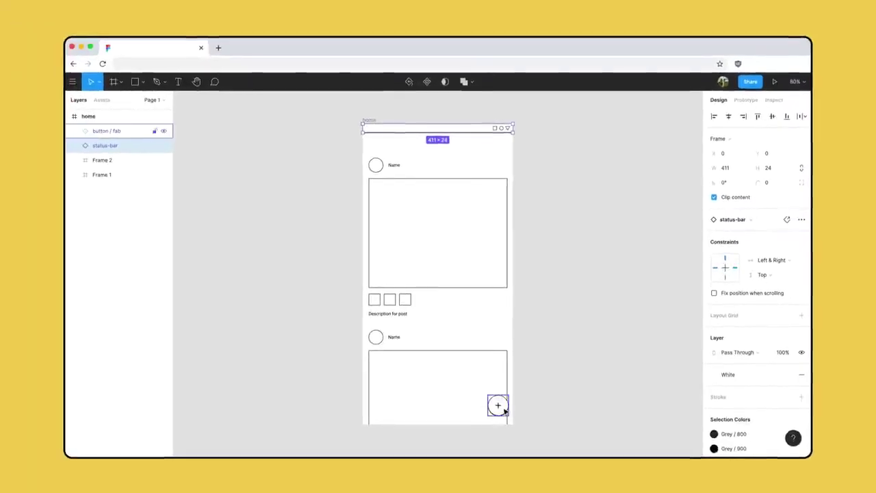
Check the plus button's constraints and test-resize the home frame from its lower-right corner
click(504, 409)
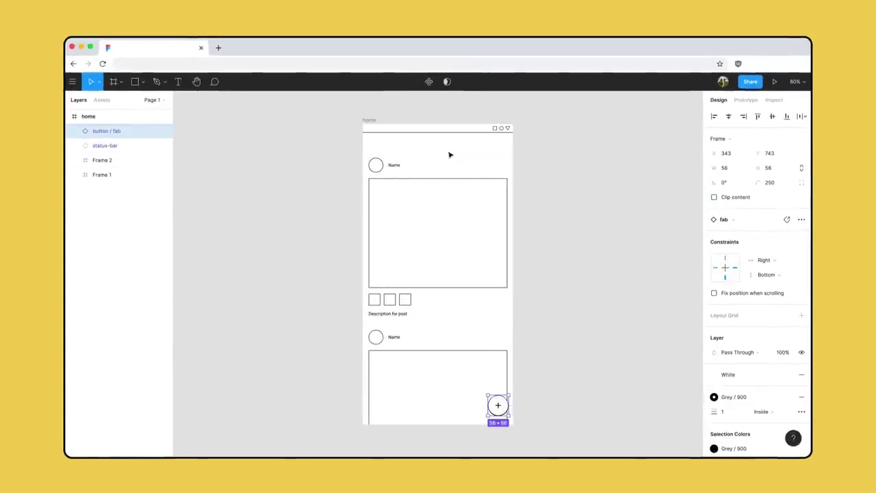
key(Escape)
mouse_move(513, 424)
mouse_down()
mouse_move(571, 425)
mouse_move(538, 402)
mouse_move(507, 418)
mouse_move(523, 454)
mouse_move(545, 426)
mouse_move(525, 409)
mouse_move(526, 434)
mouse_up()
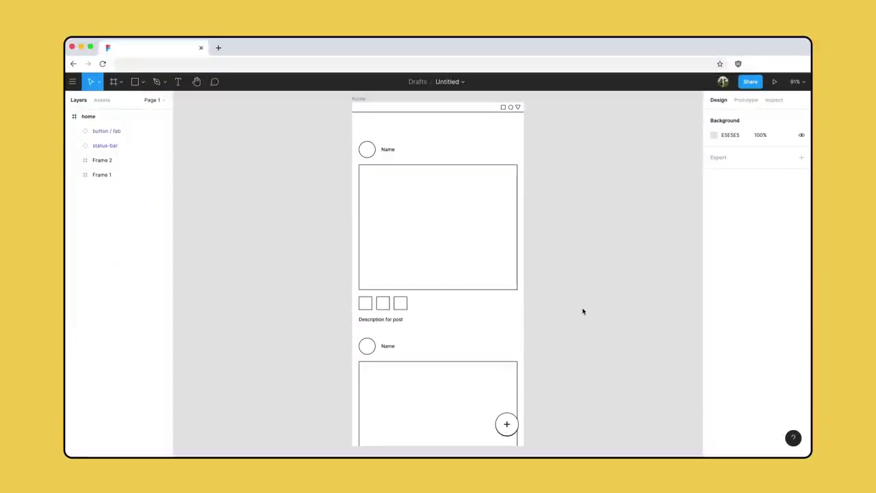
Add a Google Pixel 2 XL frame beside the home frame and place the text "Menu item" in its upper part
key(f)
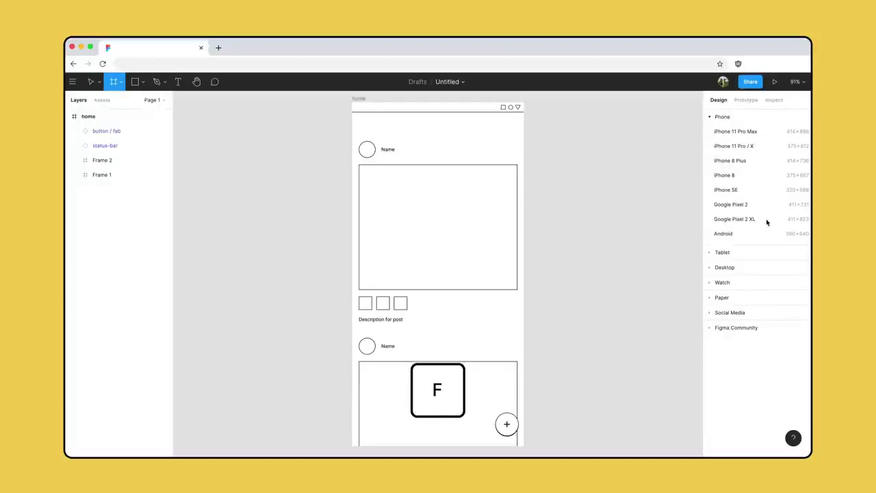
click(735, 219)
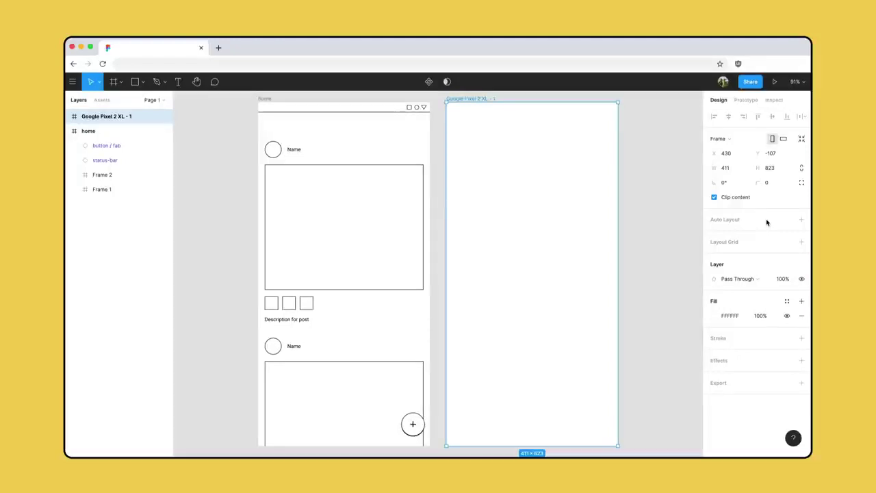
key(t)
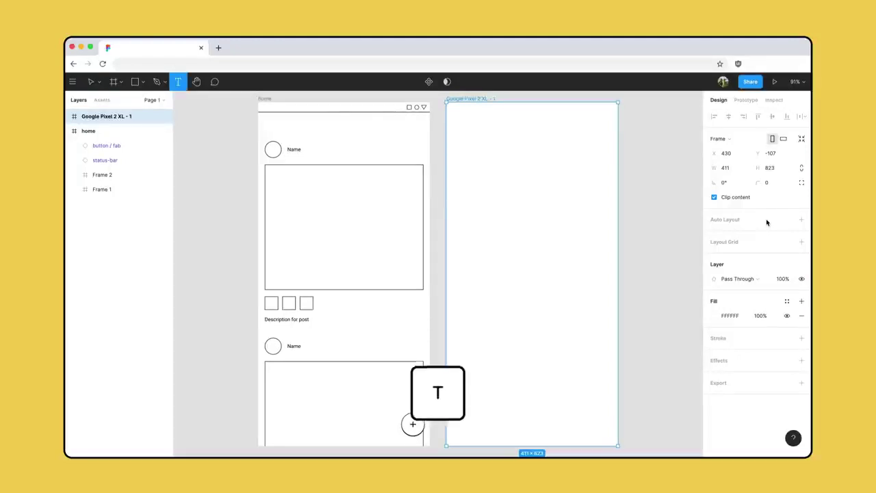
click(475, 204)
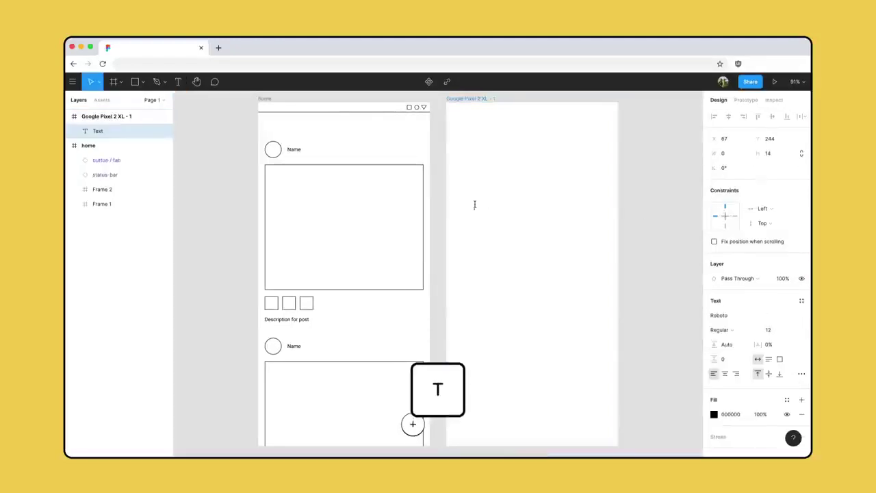
text(Men)
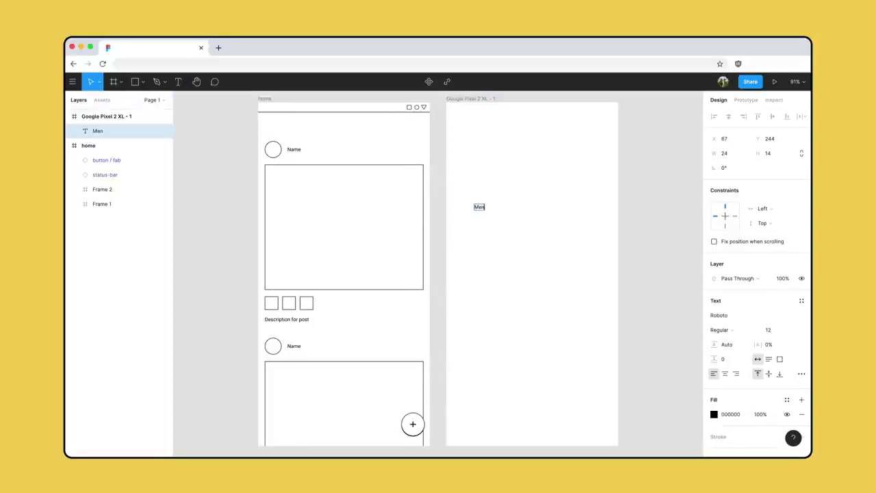
text(u item)
key(Escape)
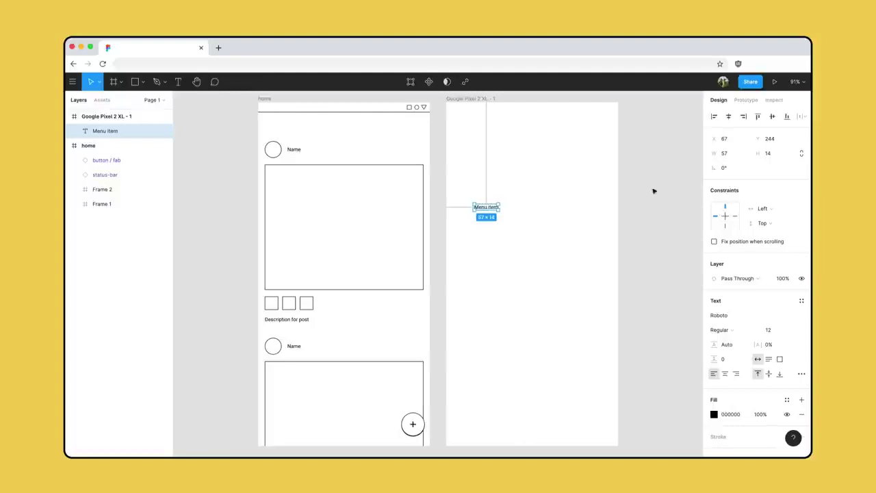
Set the Menu item text box's width to 200 and its font size to 20
click(737, 153)
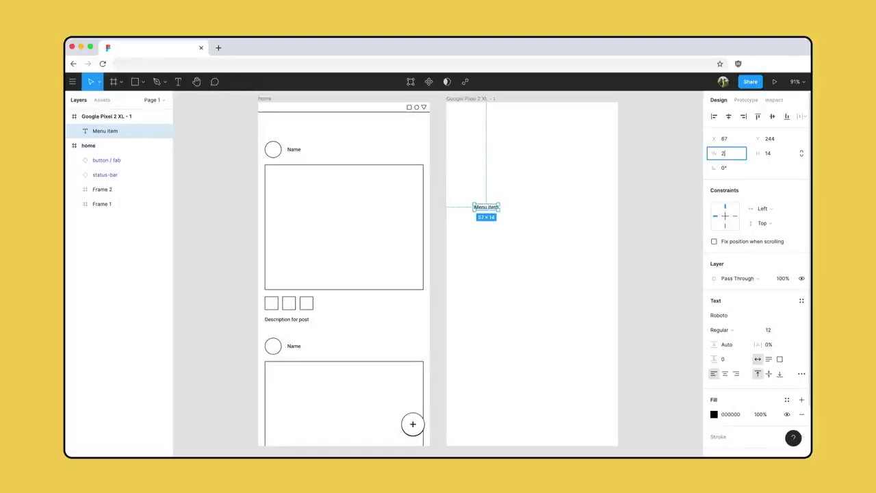
key(Return)
click(770, 330)
text(2)
key(Return)
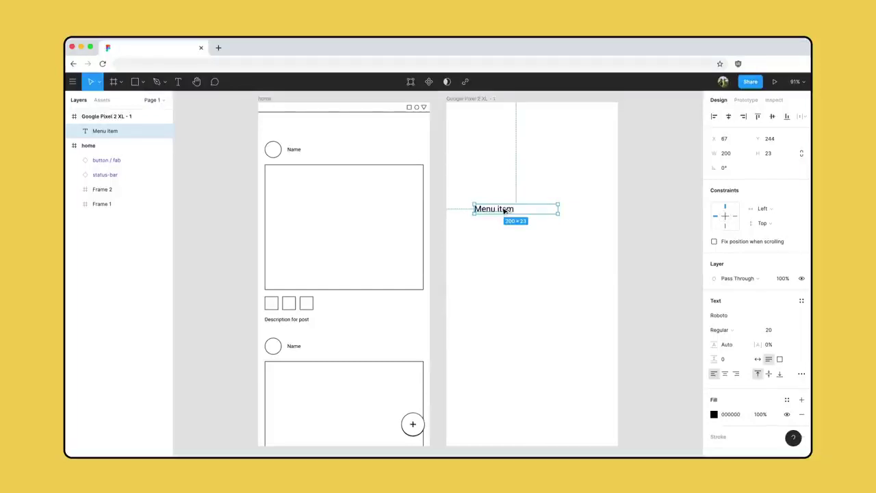
Duplicate the Menu item text five times down the new frame at even intervals of about 54 px
drag(505, 211, 505, 234)
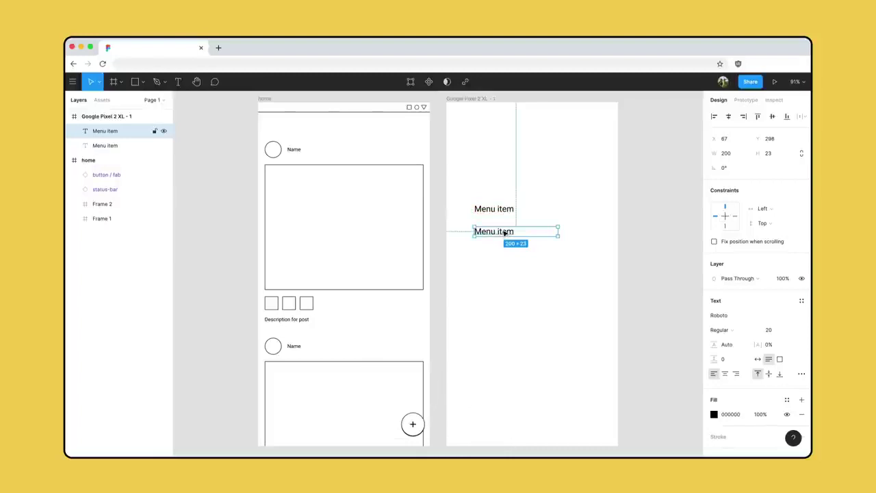
key(super+d)
key(super+d)
key(super+d)
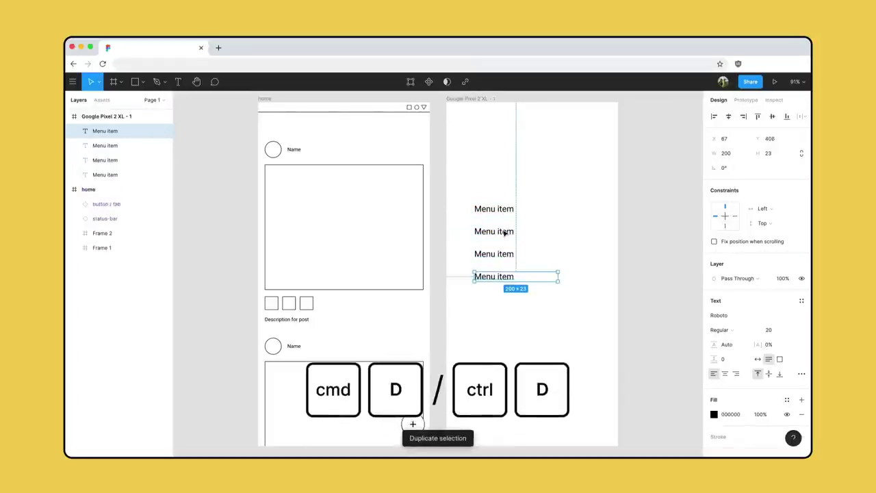
key(super+d)
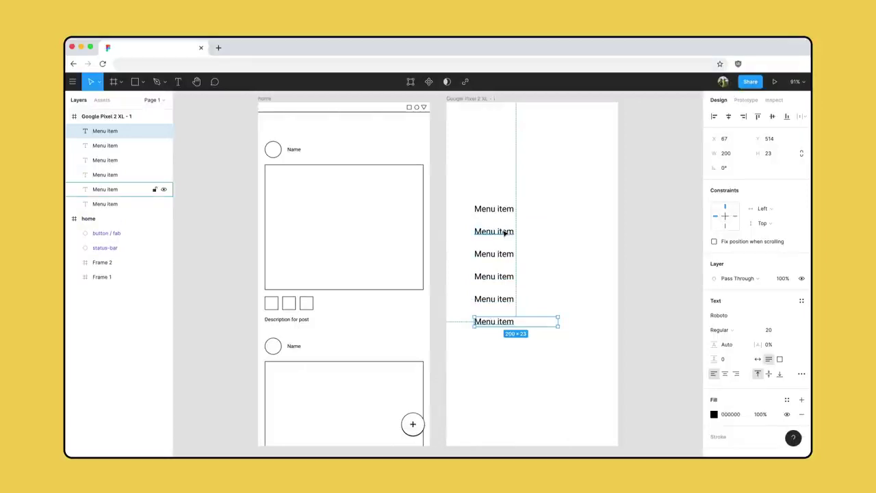
Copy the status bar and plus button from the home frame into the Google Pixel 2 XL frame with the menu items
click(403, 113)
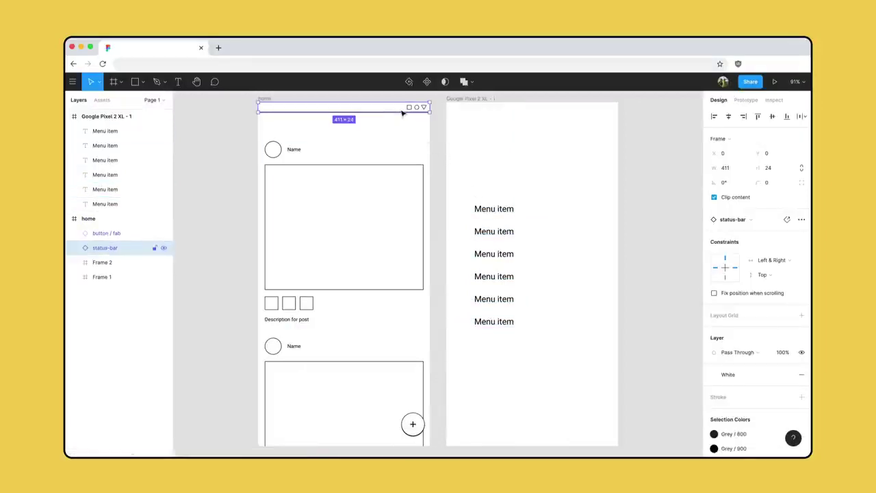
shift+click(420, 427)
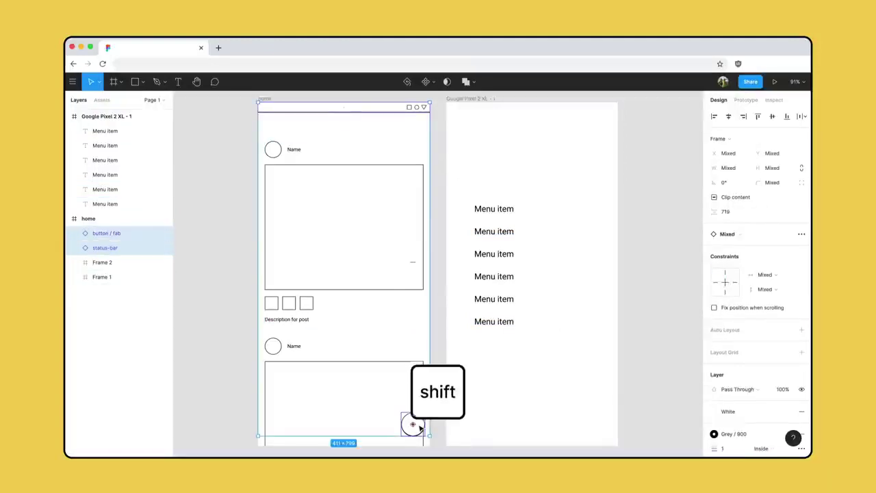
key(super+c)
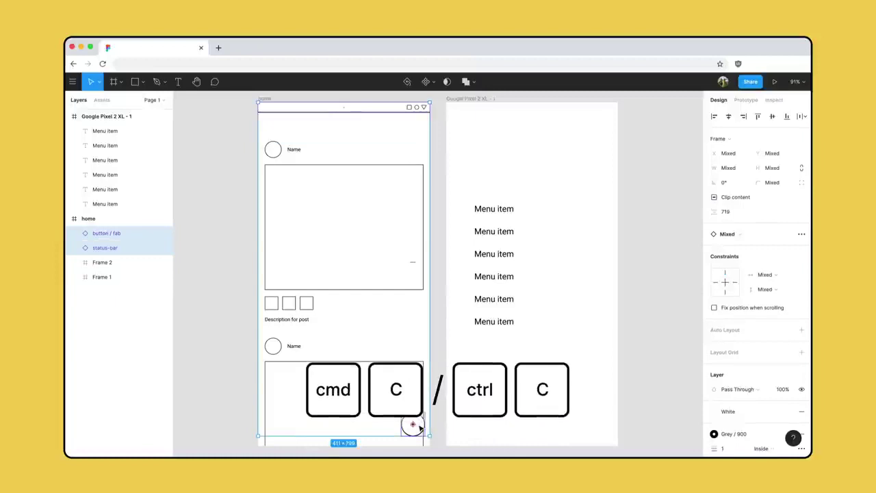
click(484, 101)
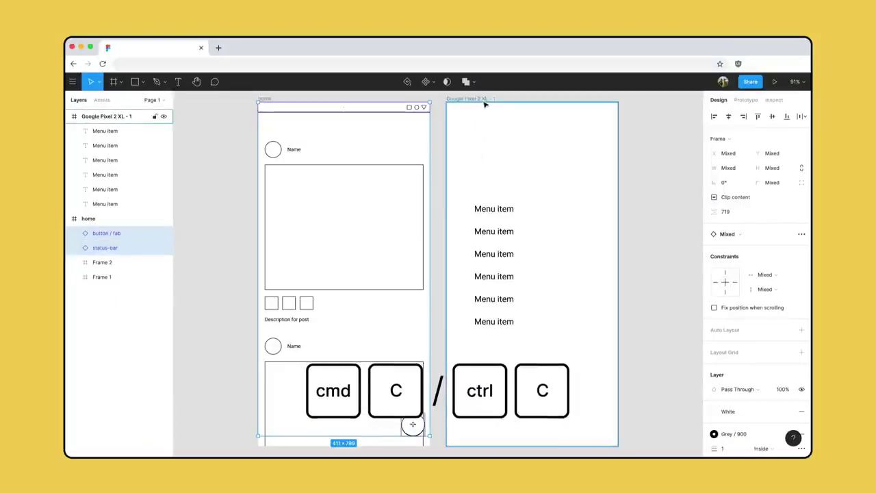
key(super+v)
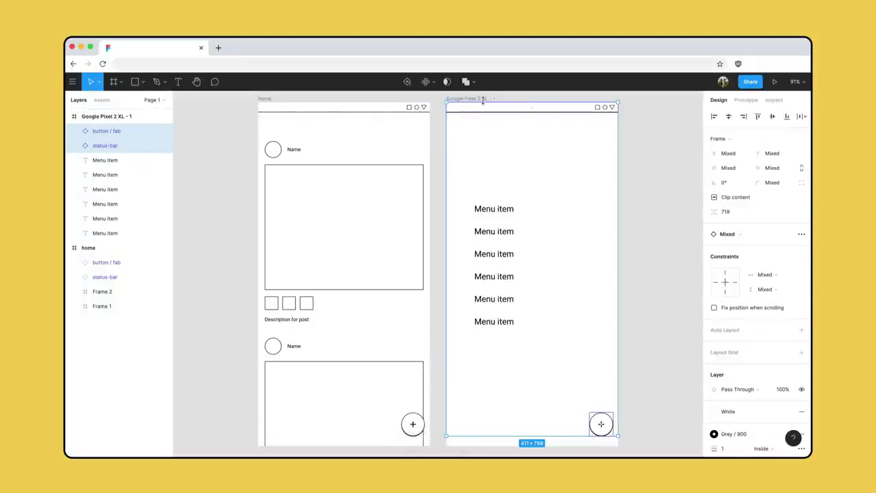
click(636, 163)
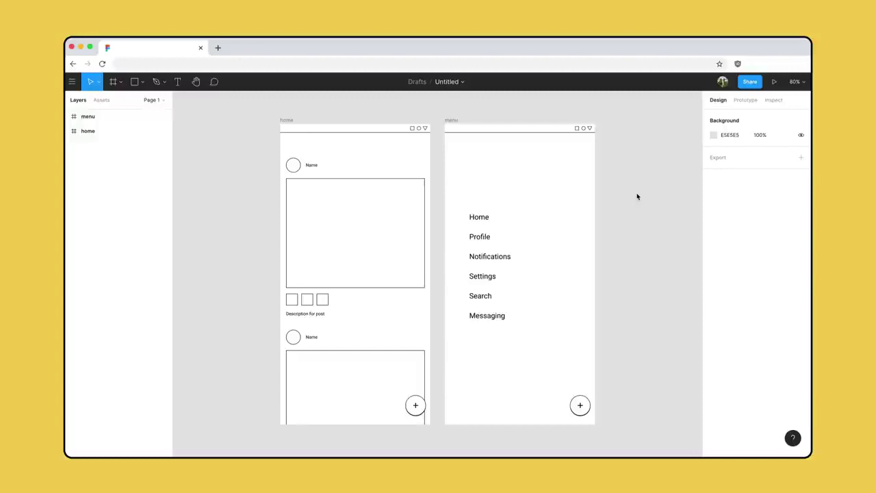
Duplicate the menu frame into layout variations, adding 32 px squares beside the items and a Back label with an arrow above them
click(481, 143)
key(ctrl+d)
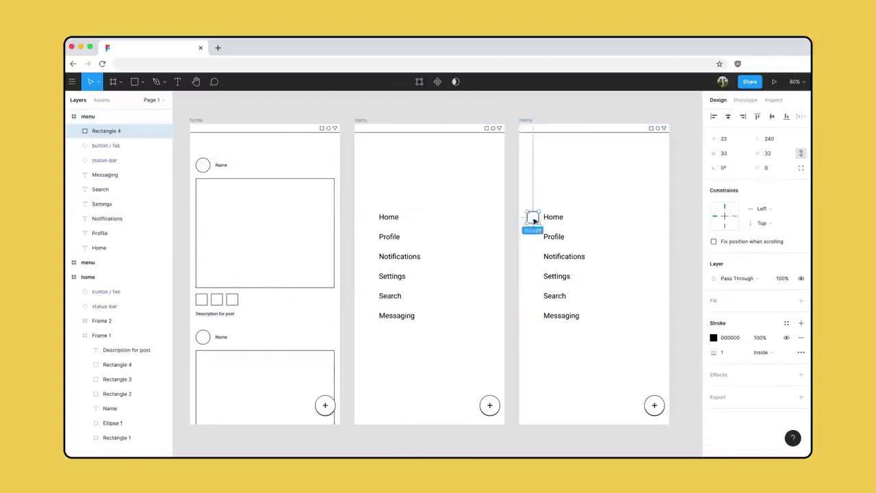
drag(532, 217, 565, 283)
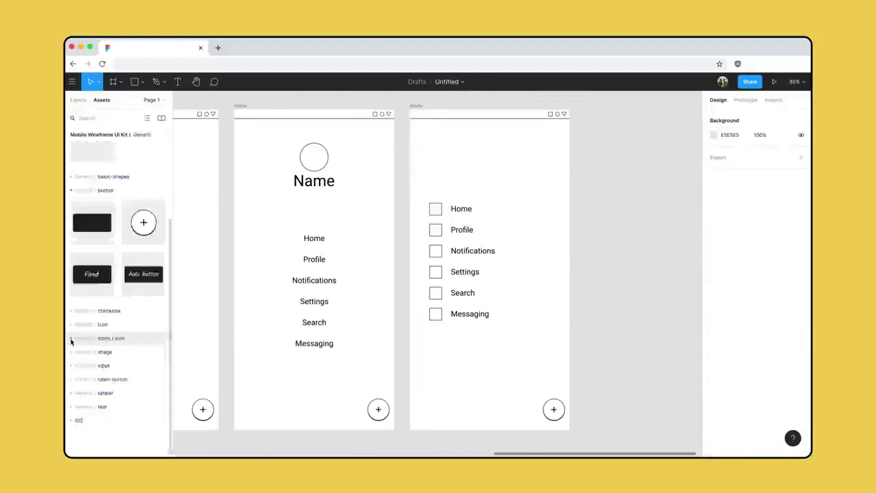
drag(462, 210, 465, 142)
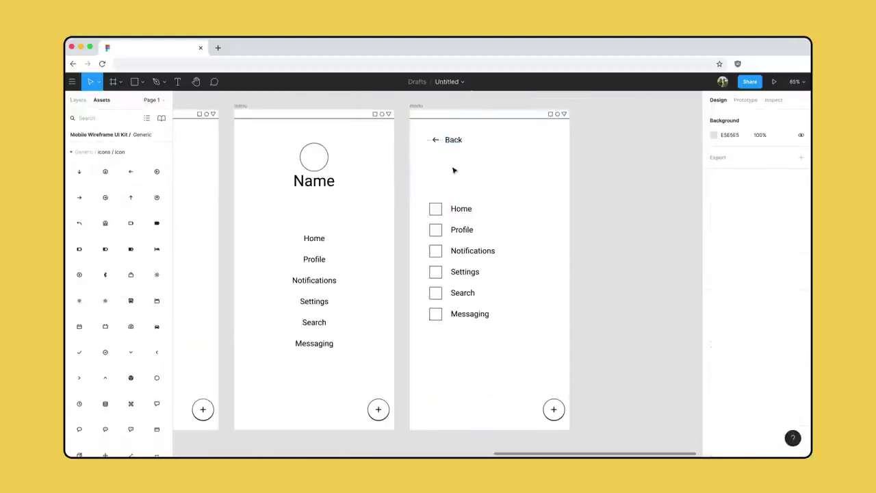
key(shift+1)
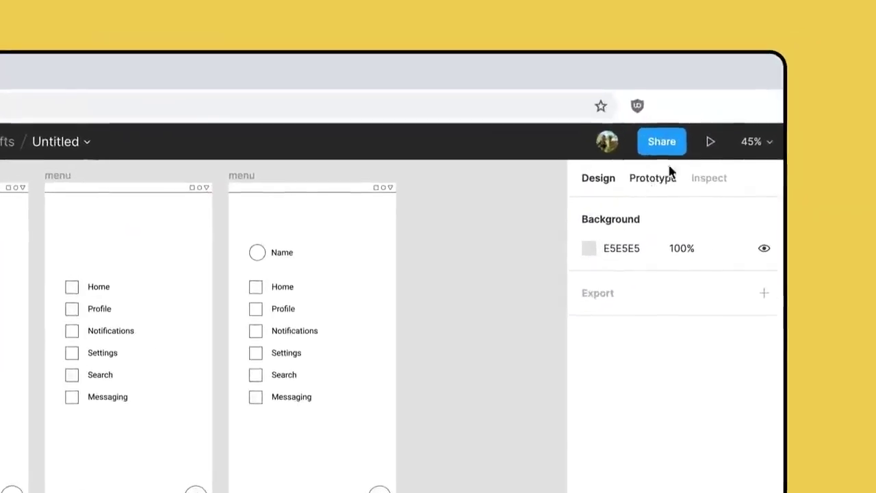
Copy the file's share link from the sharing settings and close them
click(662, 142)
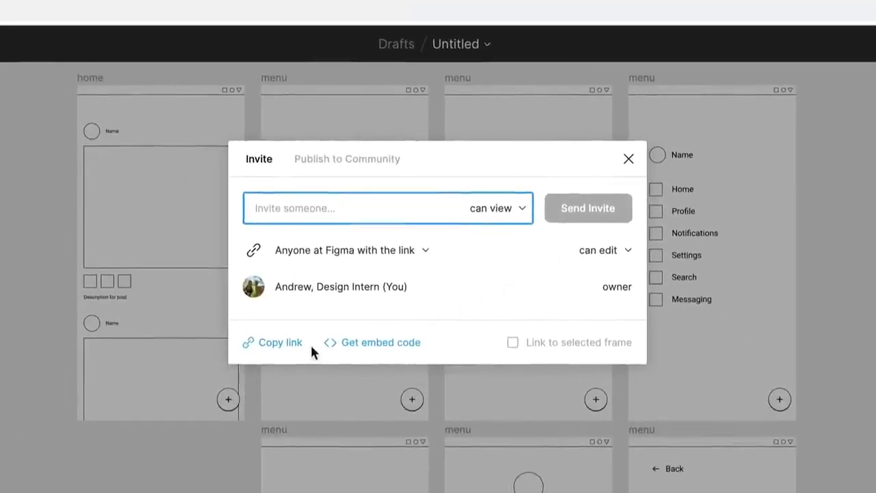
click(294, 350)
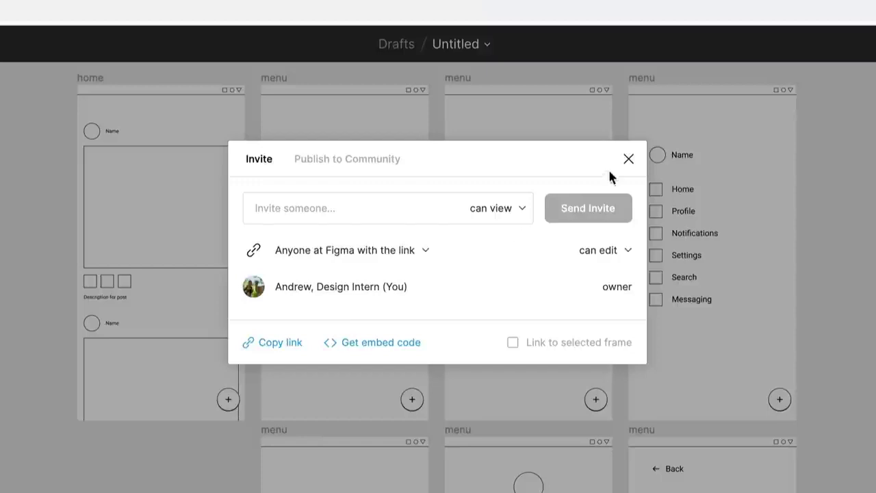
click(628, 161)
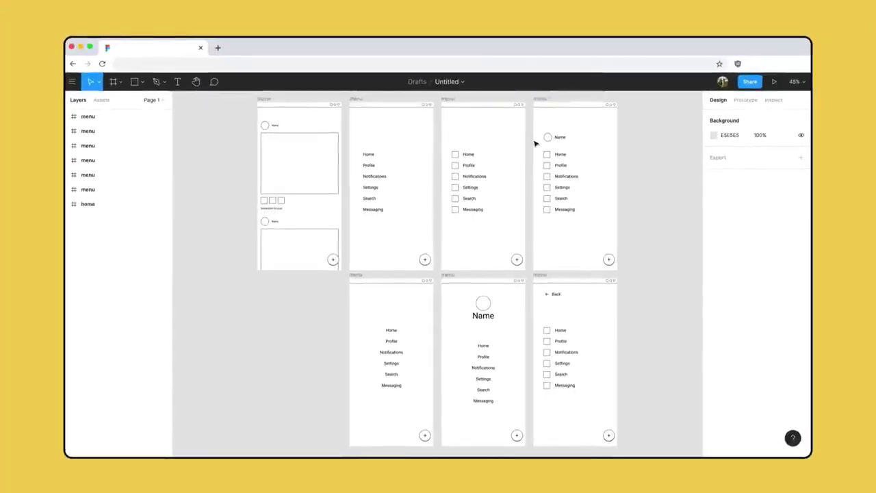
Enable the Crit notes team library and expand its Crit note and Crit dot sticker components
click(101, 100)
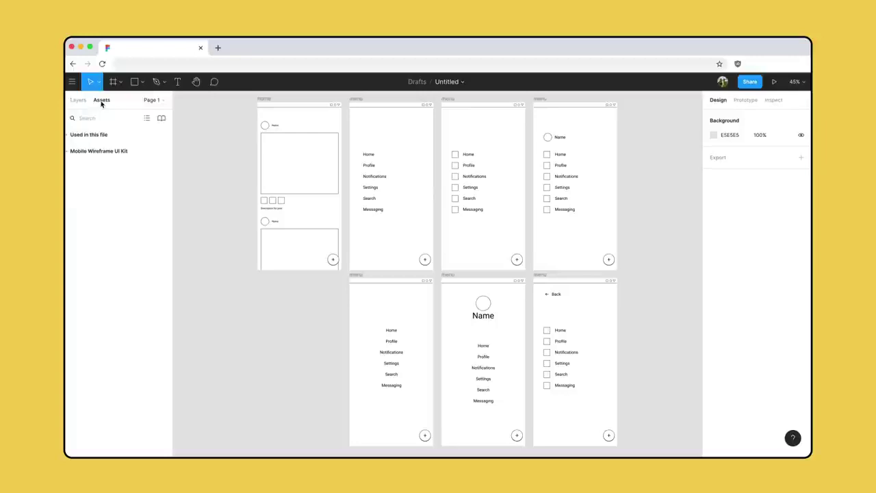
click(162, 120)
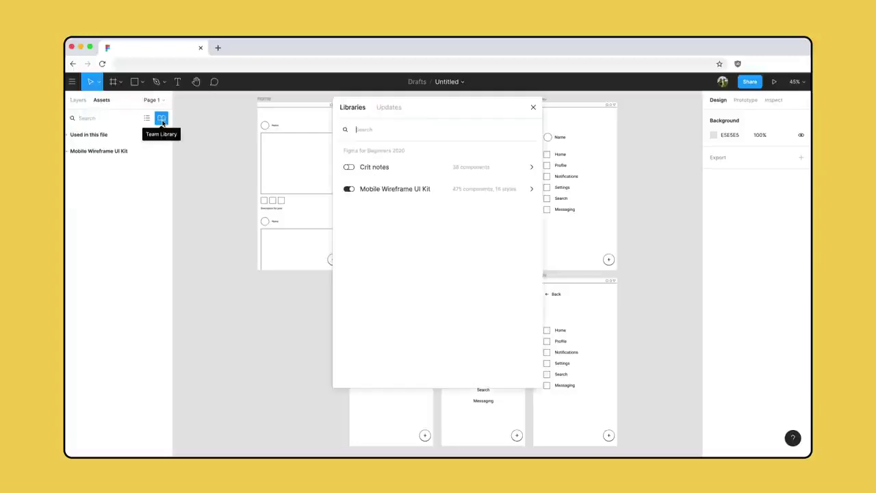
click(348, 167)
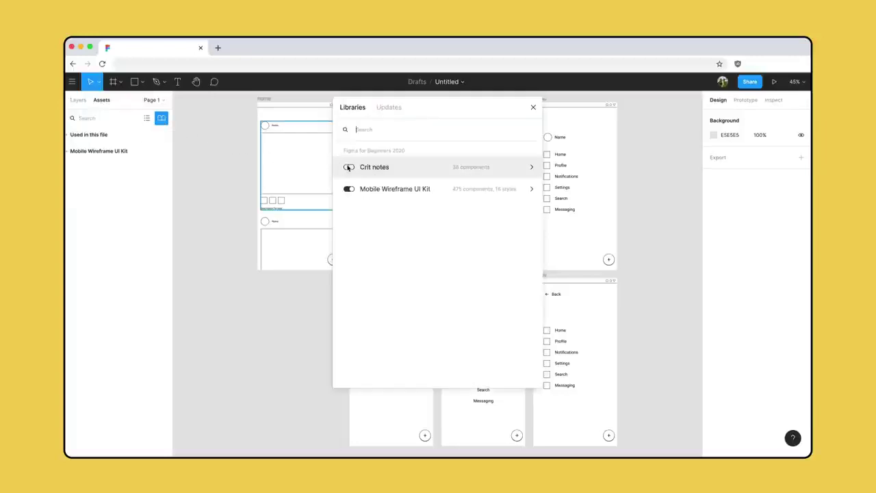
click(534, 109)
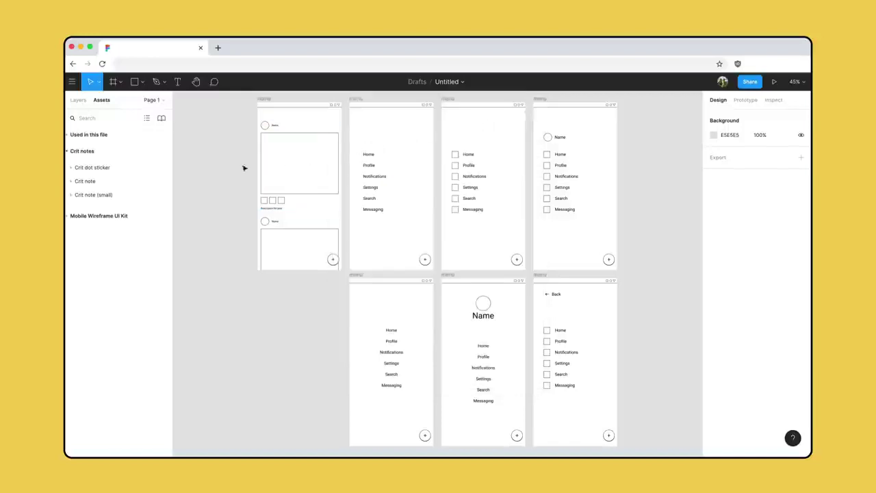
click(71, 182)
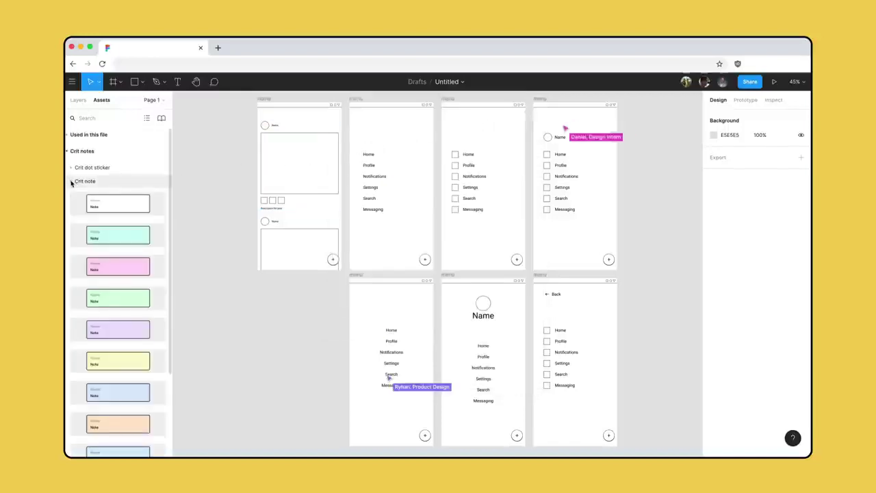
click(72, 169)
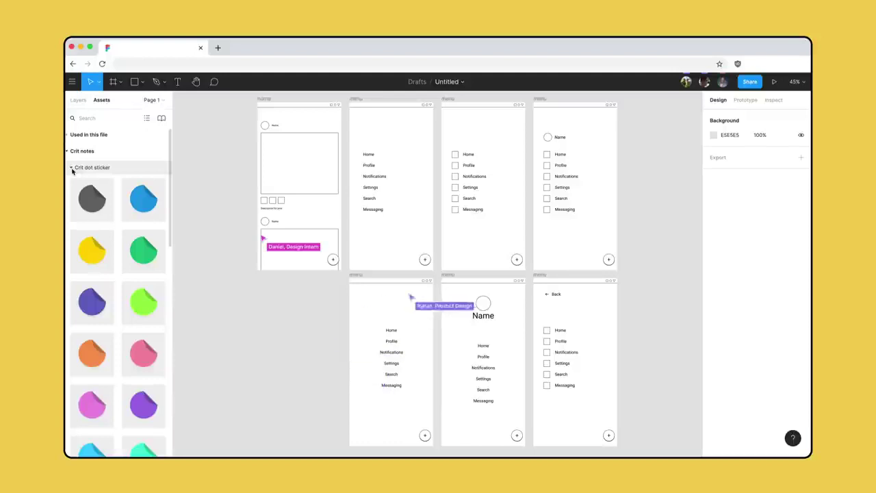
Follow a collaborator's view to watch the feedback on the menu variations
click(723, 82)
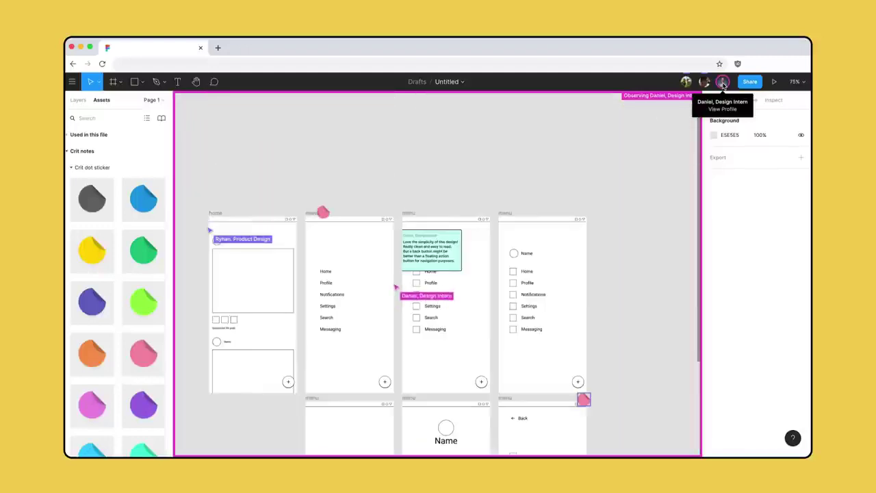
click(722, 82)
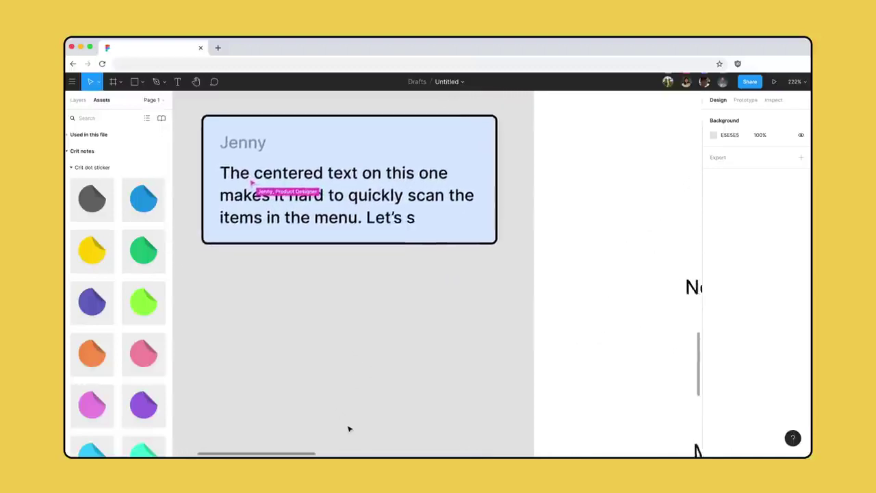
click(722, 81)
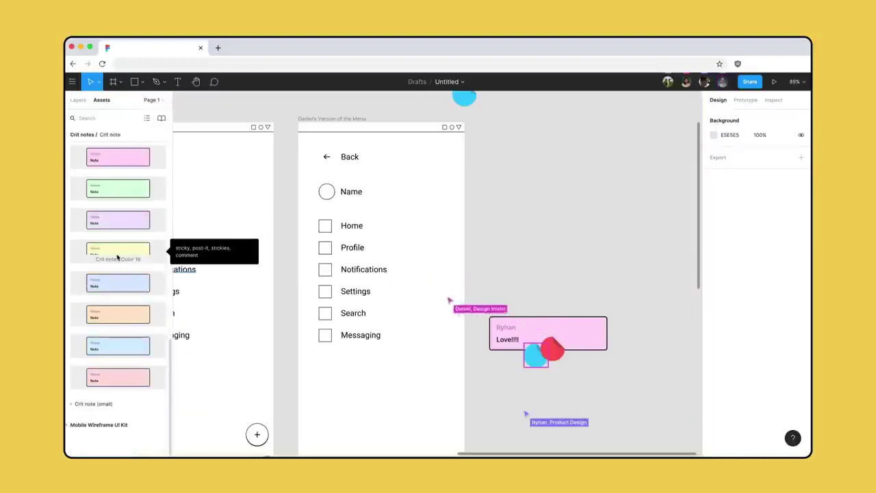
Add a yellow Crit note below the "Love!!!!" note, filling in the reviewer's first name and the comment "+1!"
drag(117, 258, 567, 390)
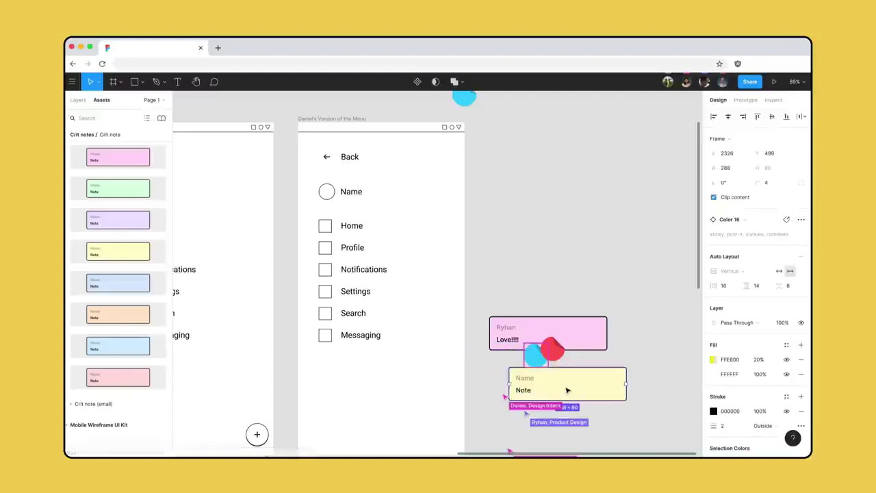
double_click(524, 378)
text(Andrew)
double_click(525, 390)
double_click(525, 391)
text(+)
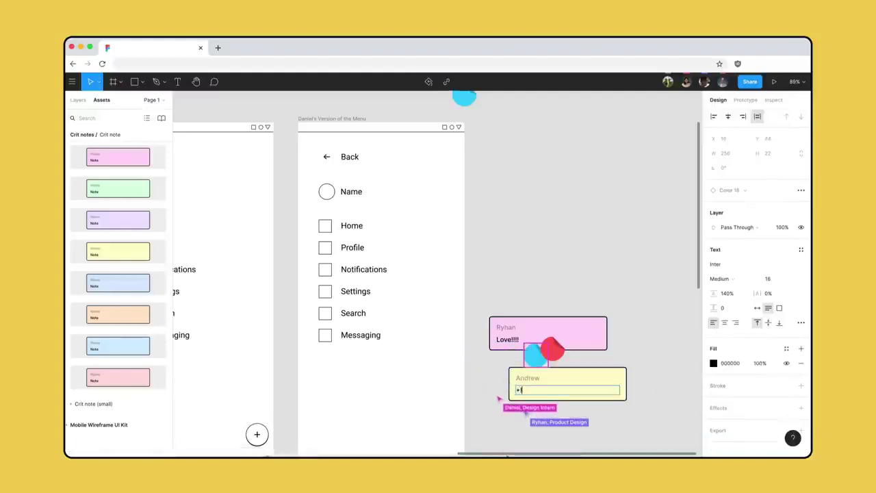
text(1!)
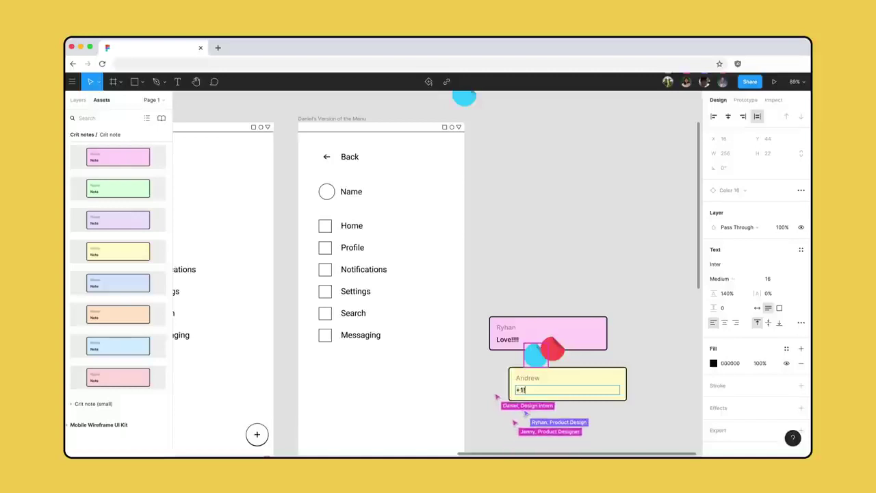
click(612, 352)
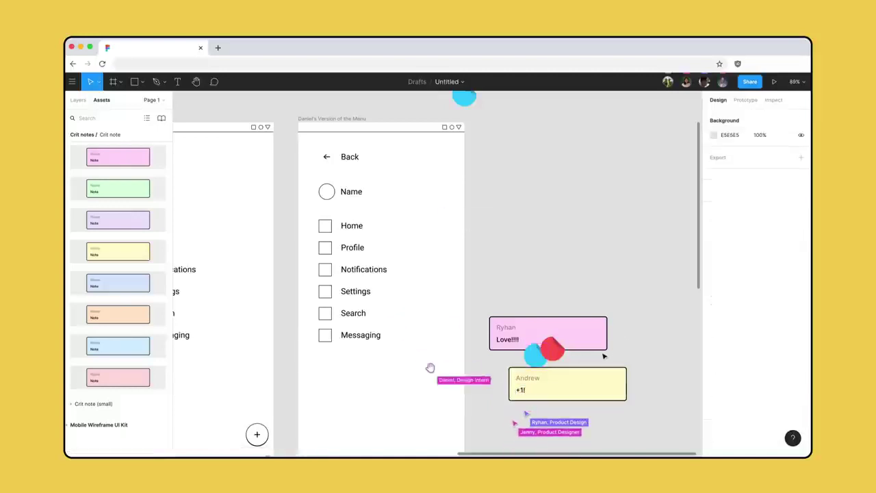